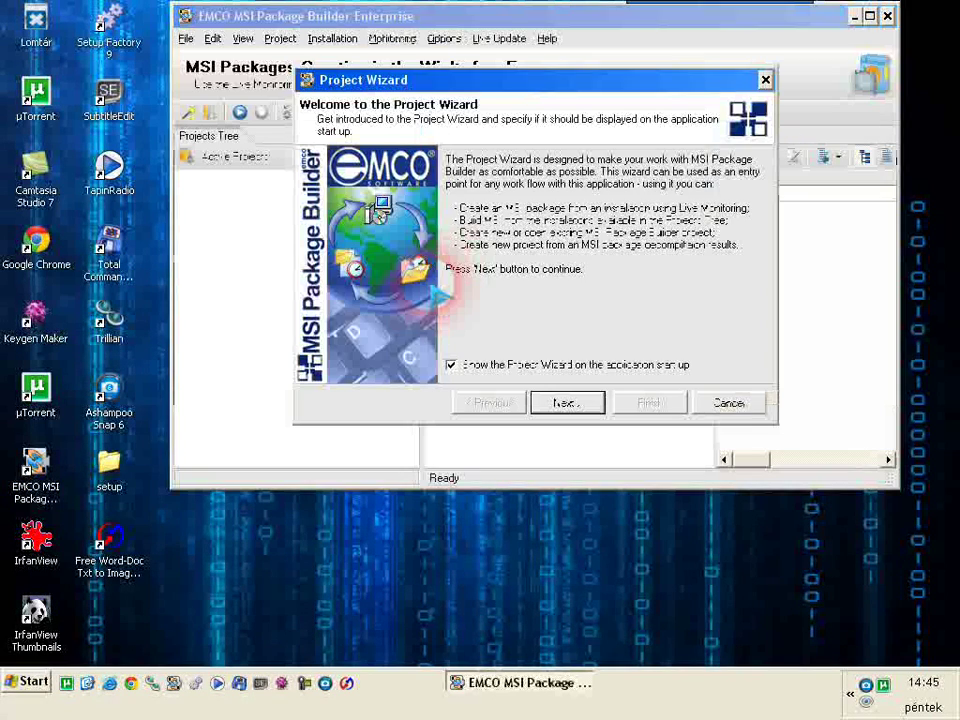
Create a new project with a new installation, keeping the suggested names, and postpone the product update.
left_click(565, 403)
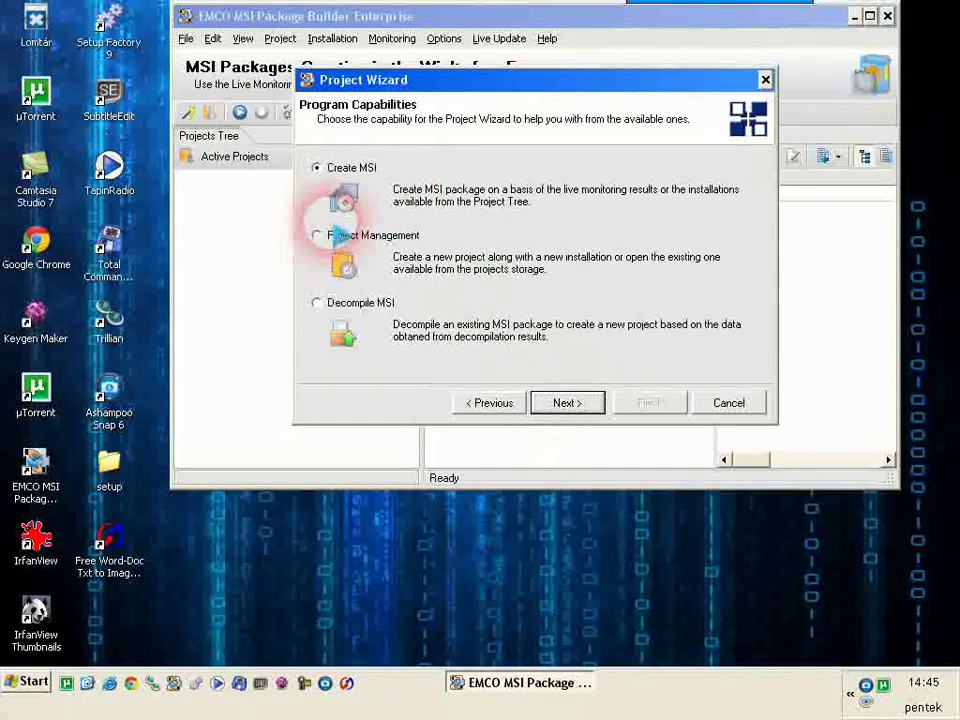
left_click(335, 234)
left_click(565, 403)
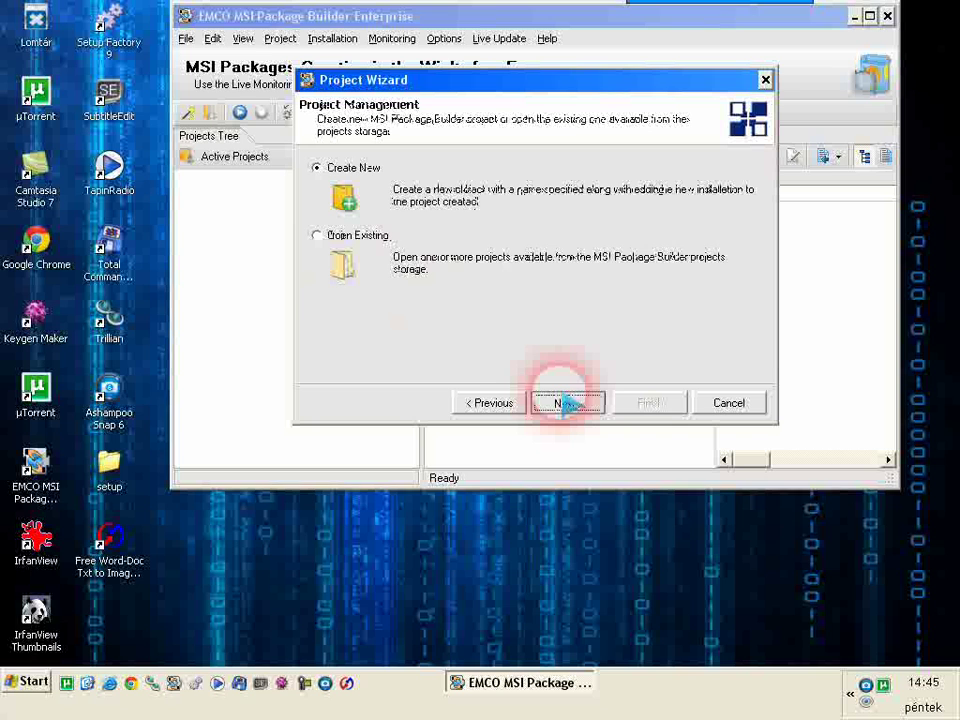
left_click(562, 403)
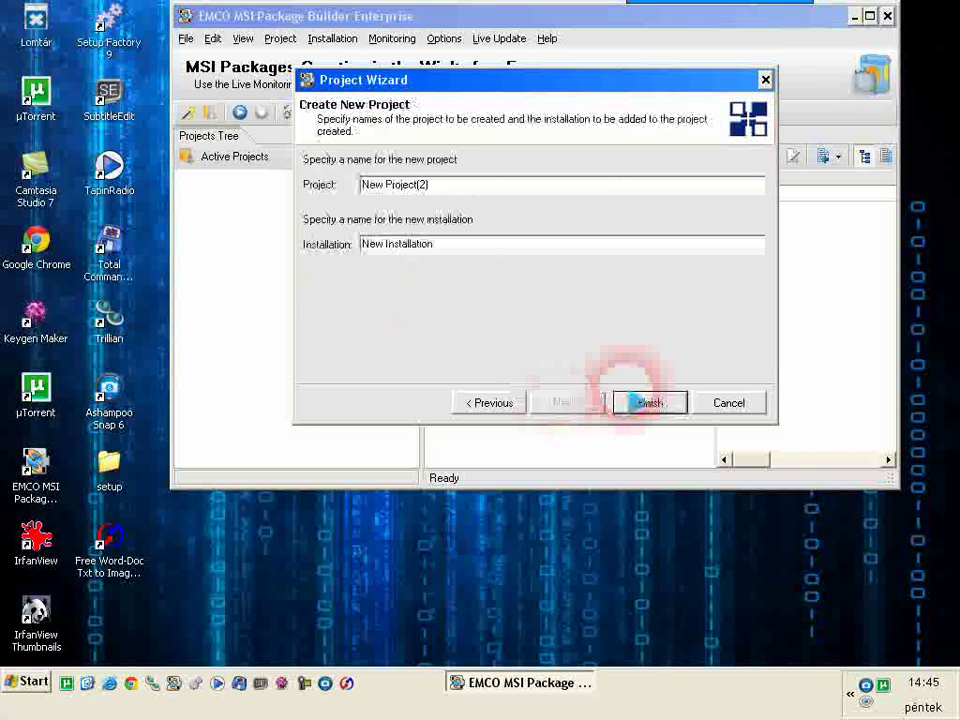
left_click(643, 402)
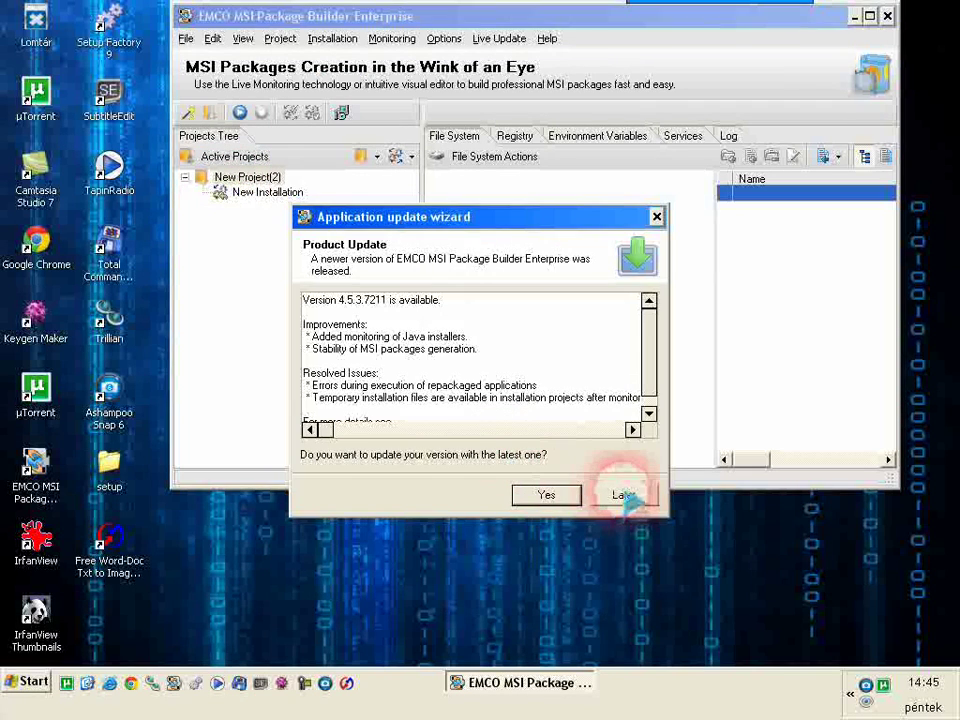
left_click(624, 496)
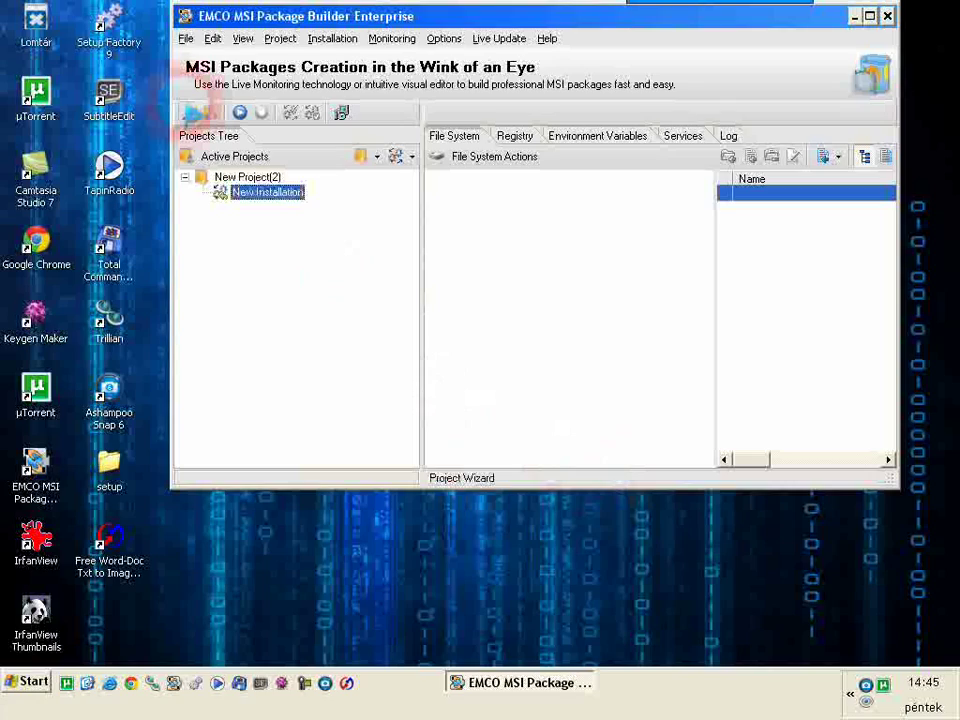
Start the Project Wizard again and set it to create an MSI package by monitoring an installation.
left_click(195, 112)
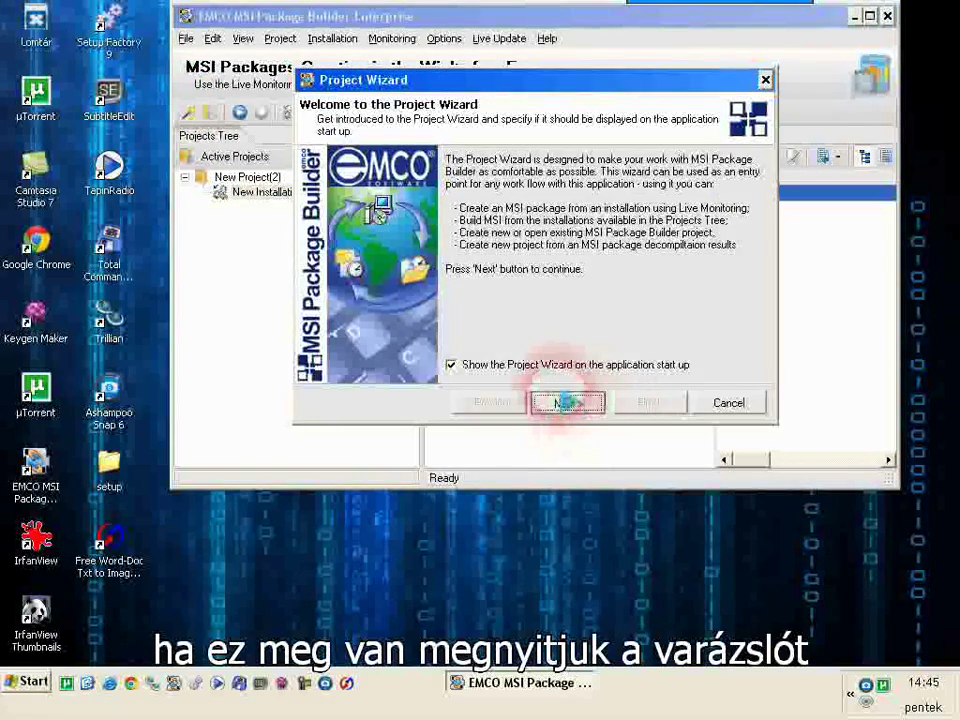
left_click(567, 402)
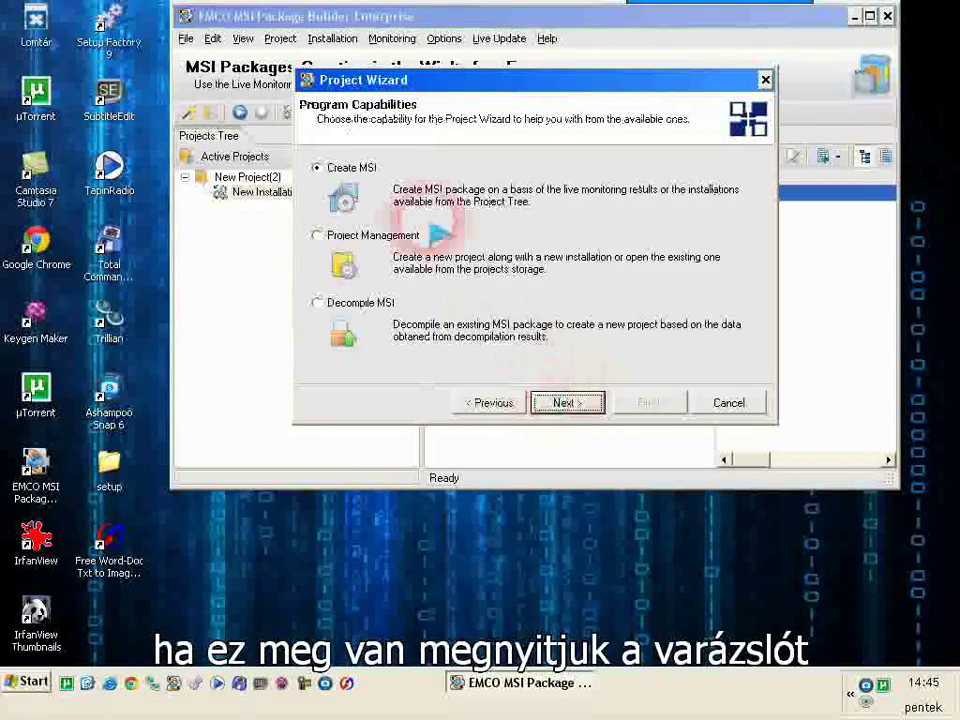
left_click(560, 402)
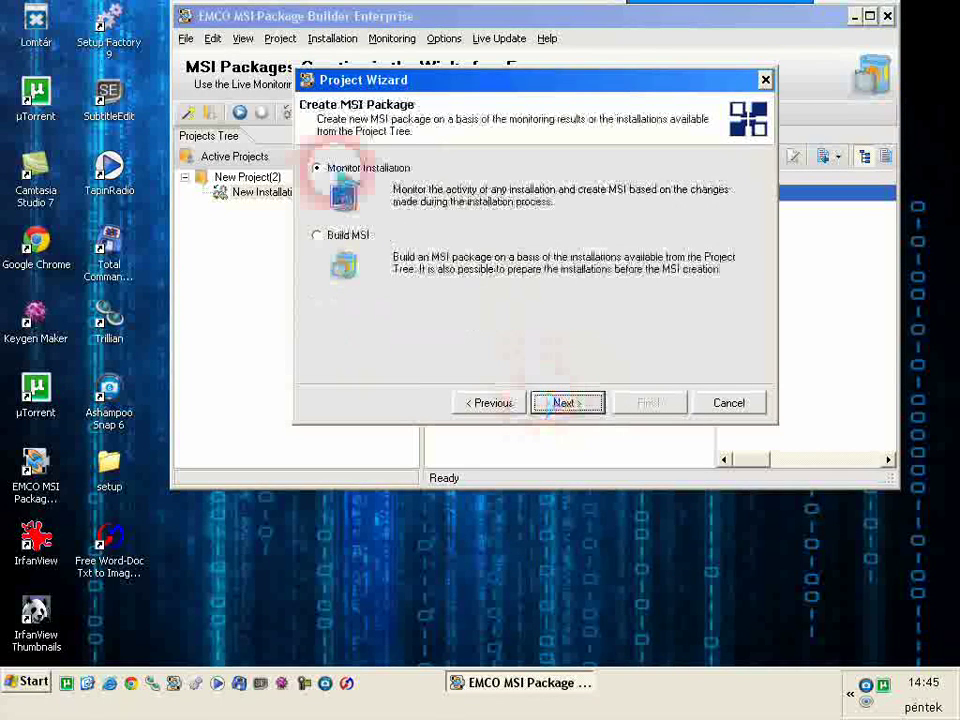
left_click(567, 404)
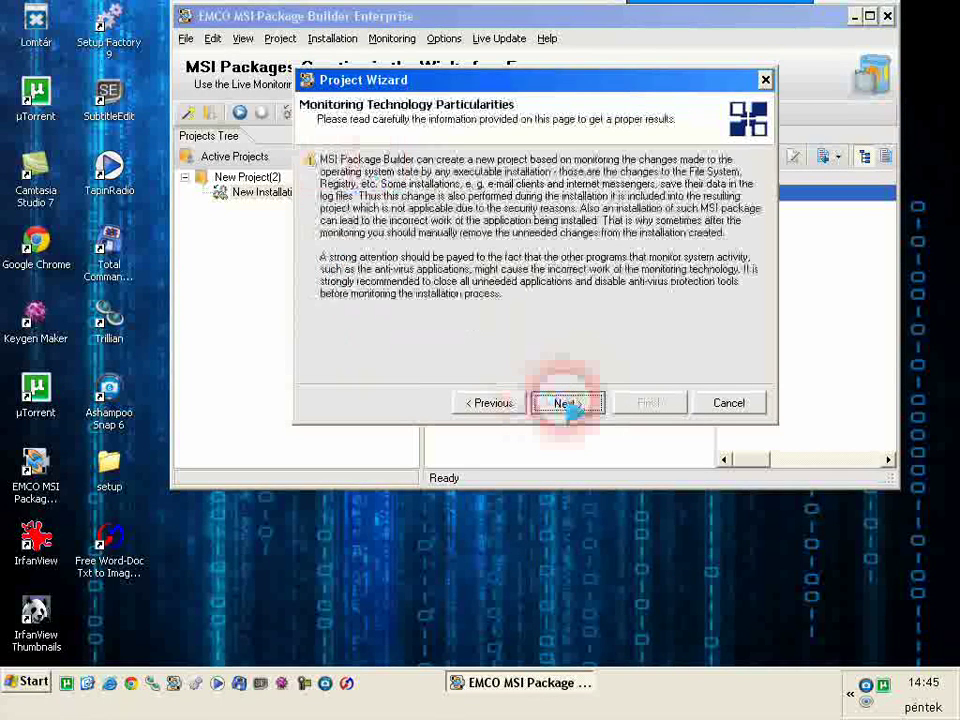
left_click(566, 404)
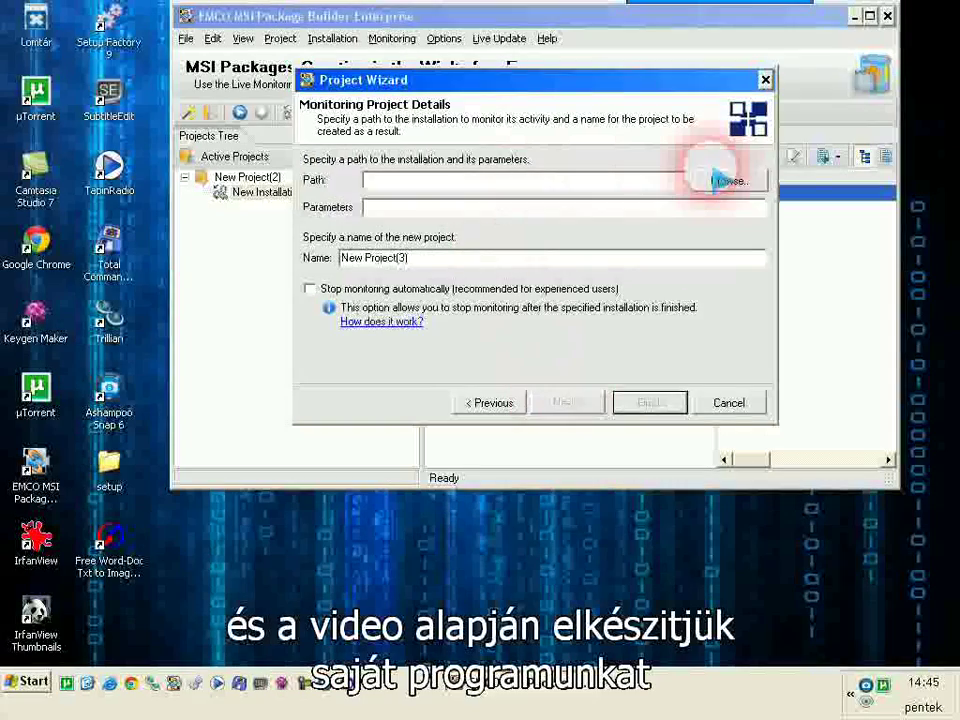
Choose videoconverter.exe from the desktop's setup folder as the installation to monitor.
left_click(718, 180)
left_click(345, 236)
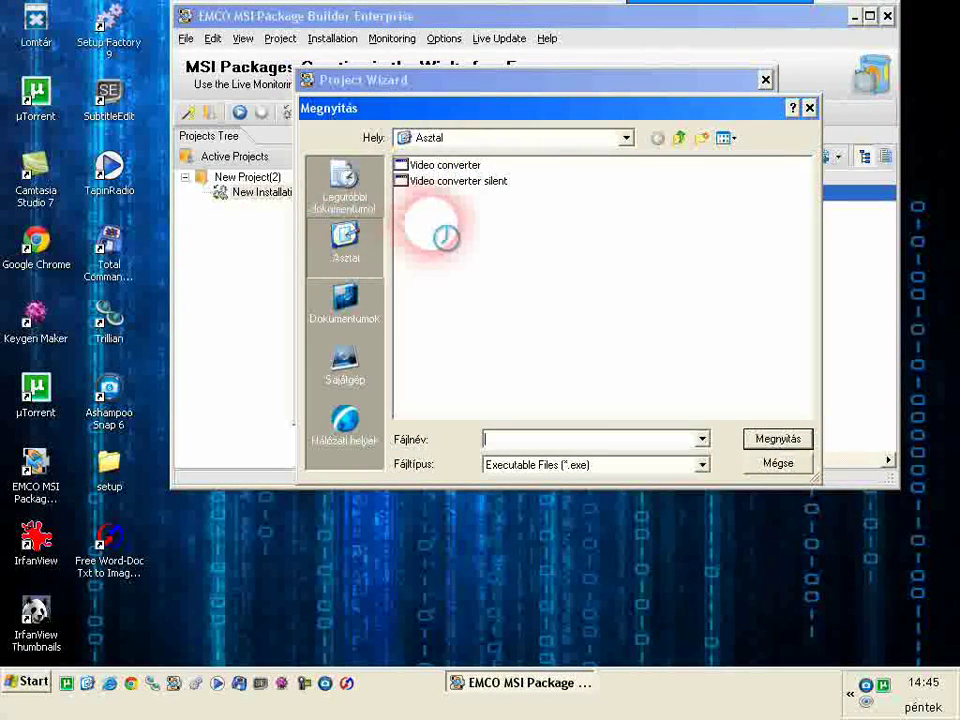
left_click(345, 237)
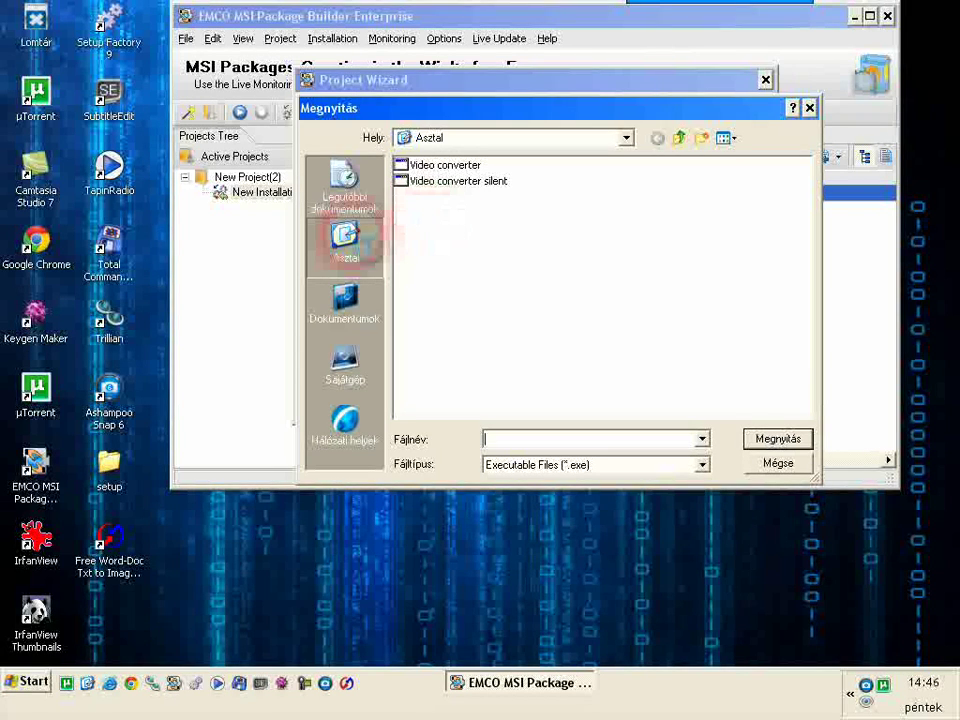
left_click(540, 279)
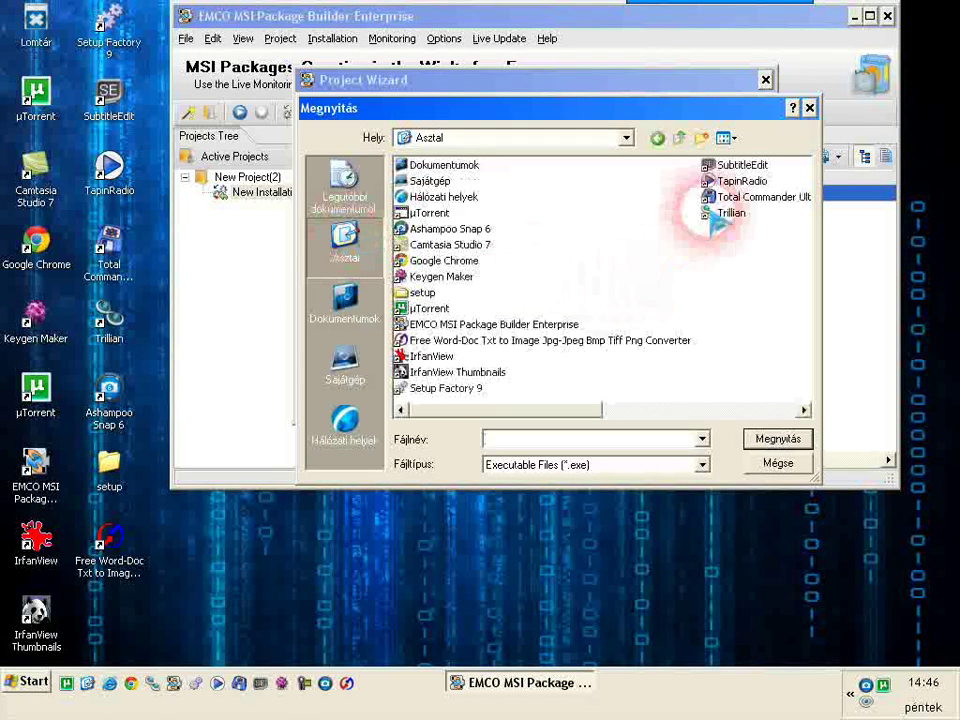
double_click(418, 292)
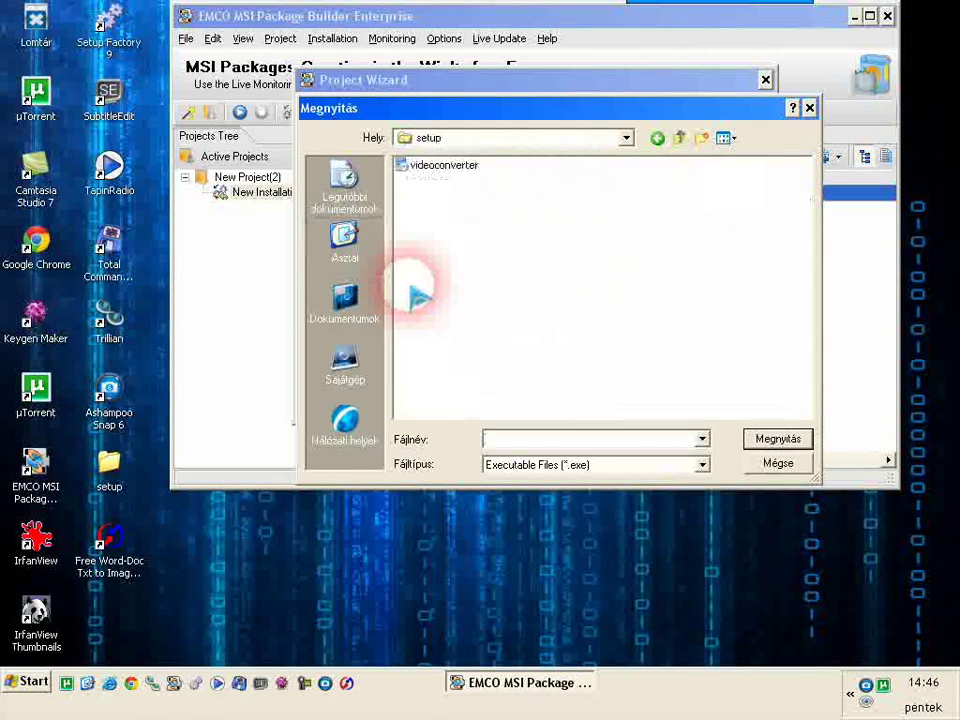
left_click(440, 166)
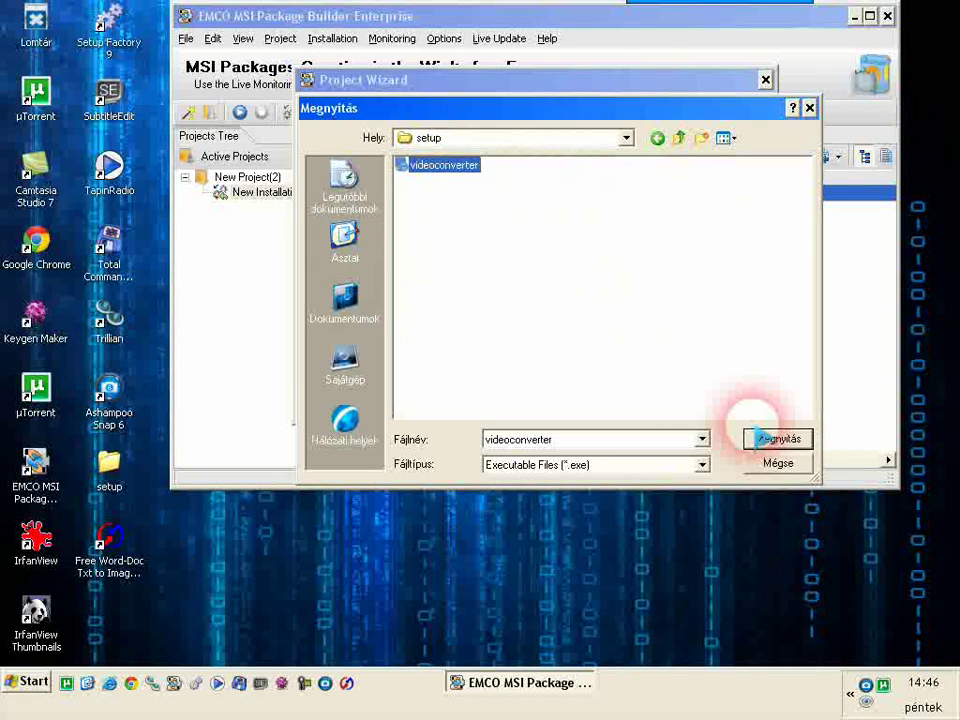
left_click(757, 438)
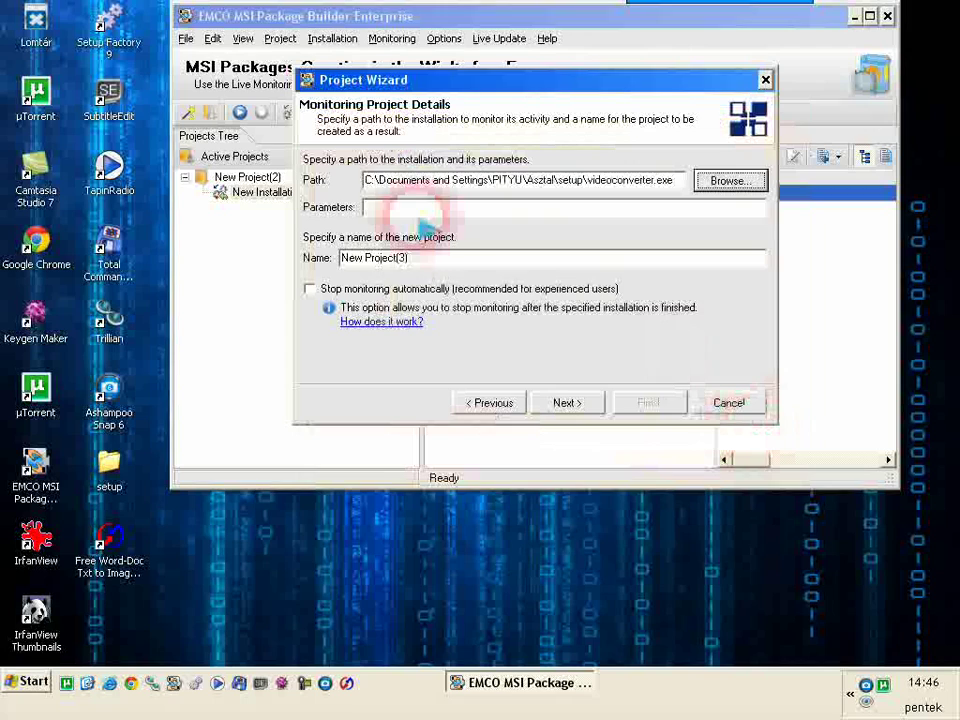
Name the monitoring project "video convert" and continue to the MSI package attributes.
left_click_drag(396, 255, 274, 253)
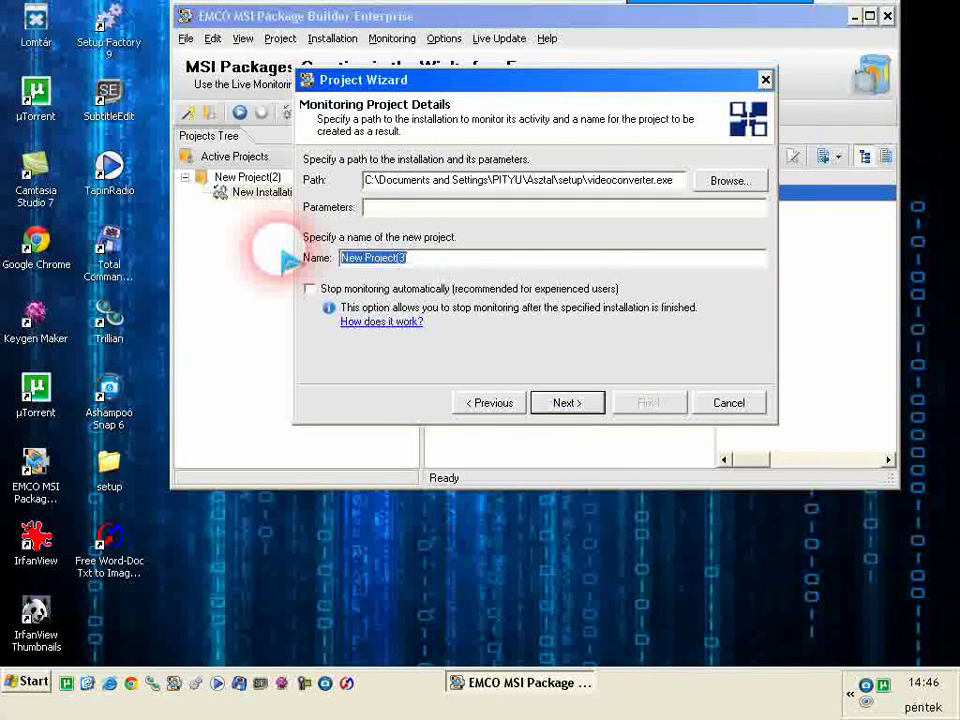
type("video convert")
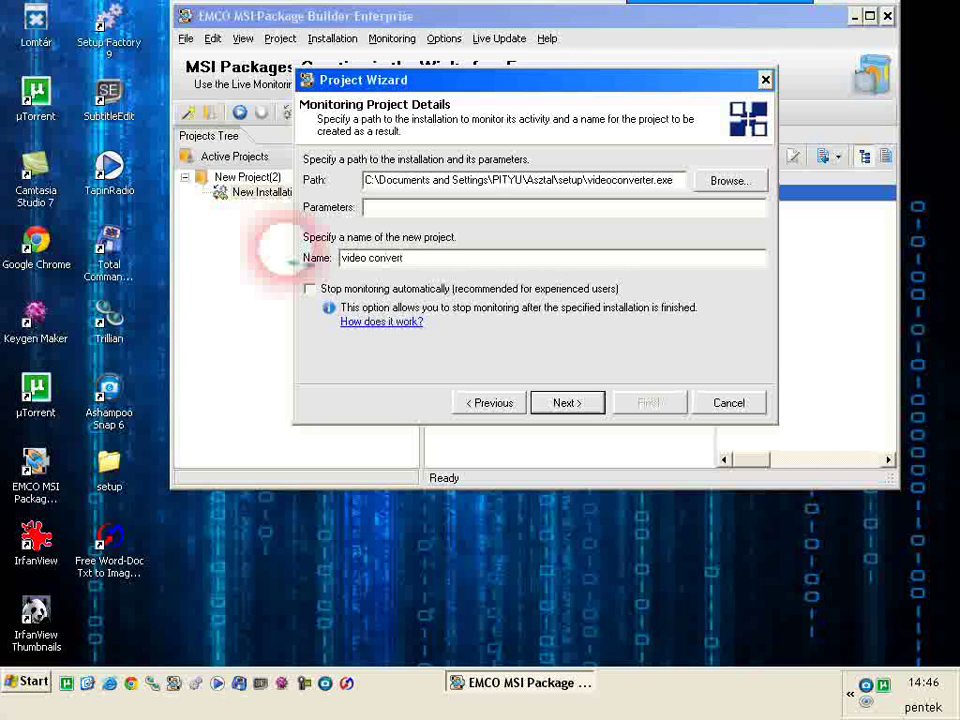
left_click(563, 402)
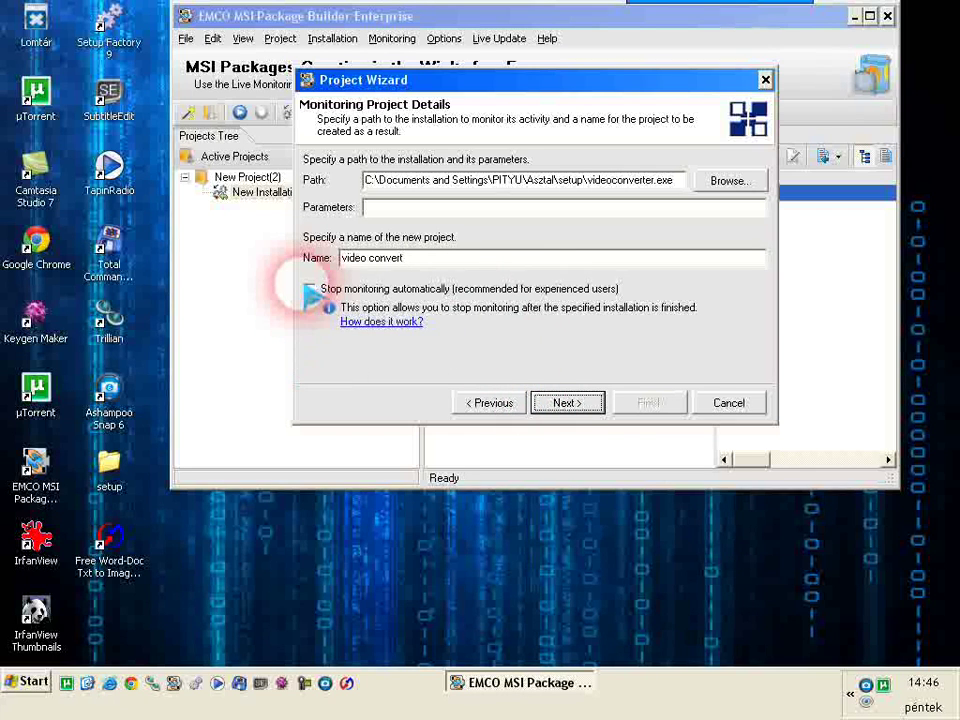
left_click(563, 402)
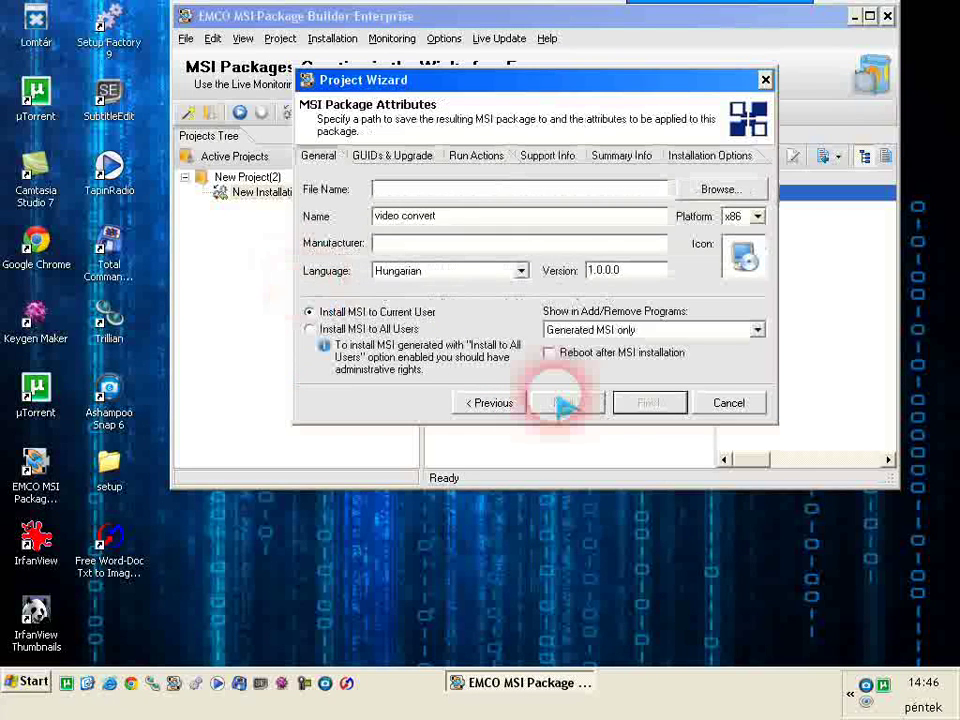
Set the desktop's setup folder as the location for saving the resulting MSI package.
left_click(683, 189)
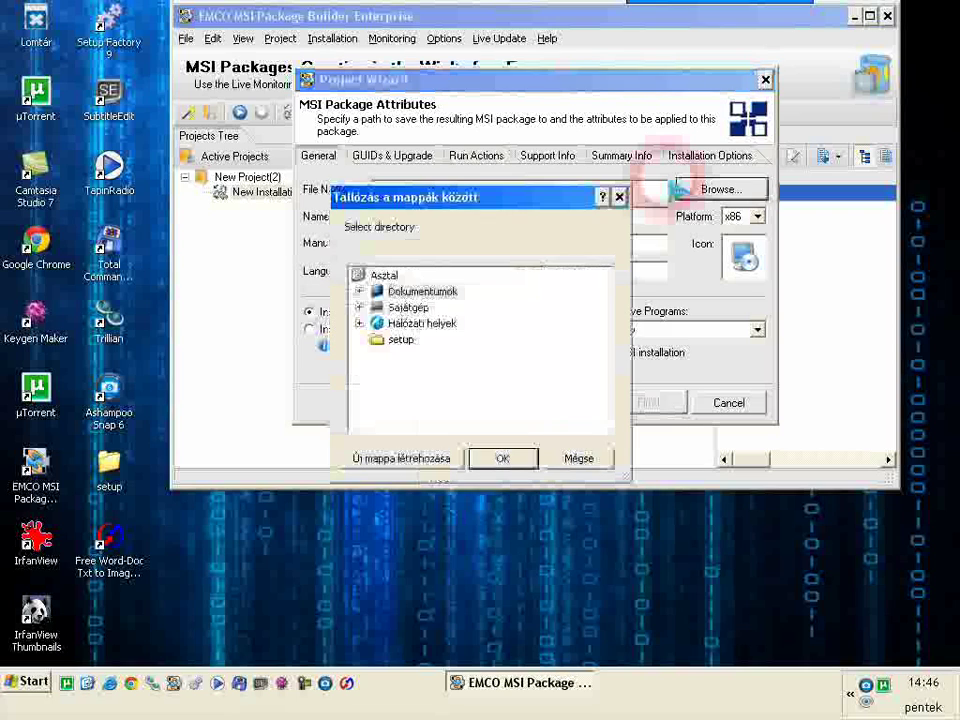
left_click(381, 274)
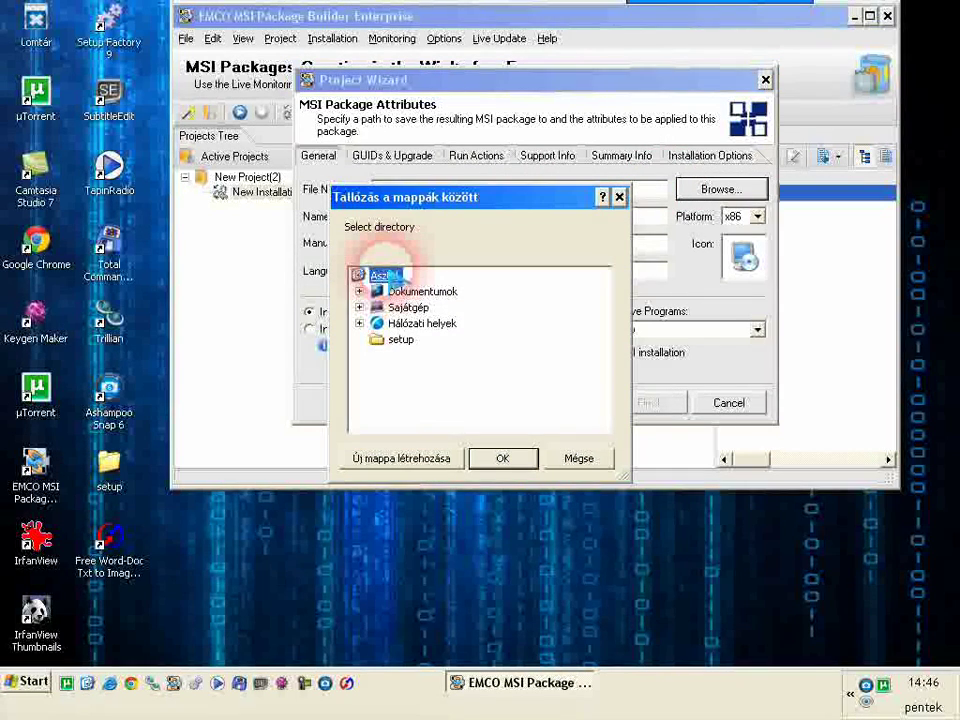
left_click(400, 340)
key("Return")
Enter the manufacturer's name and finish the wizard with the default process filter and installation preparation options.
left_click(405, 243)
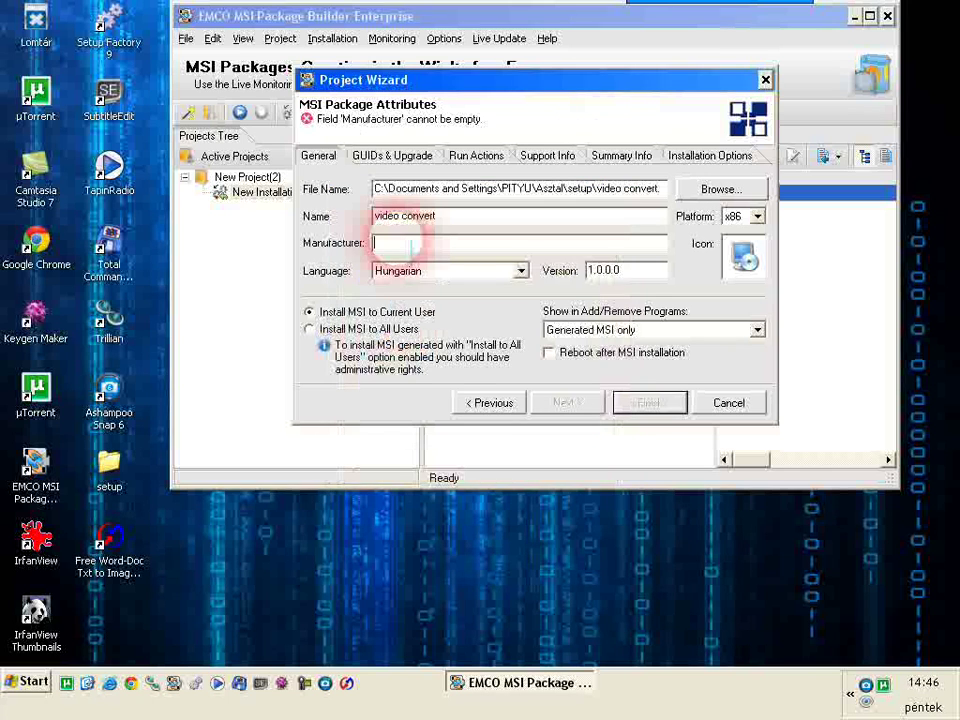
type("pi")
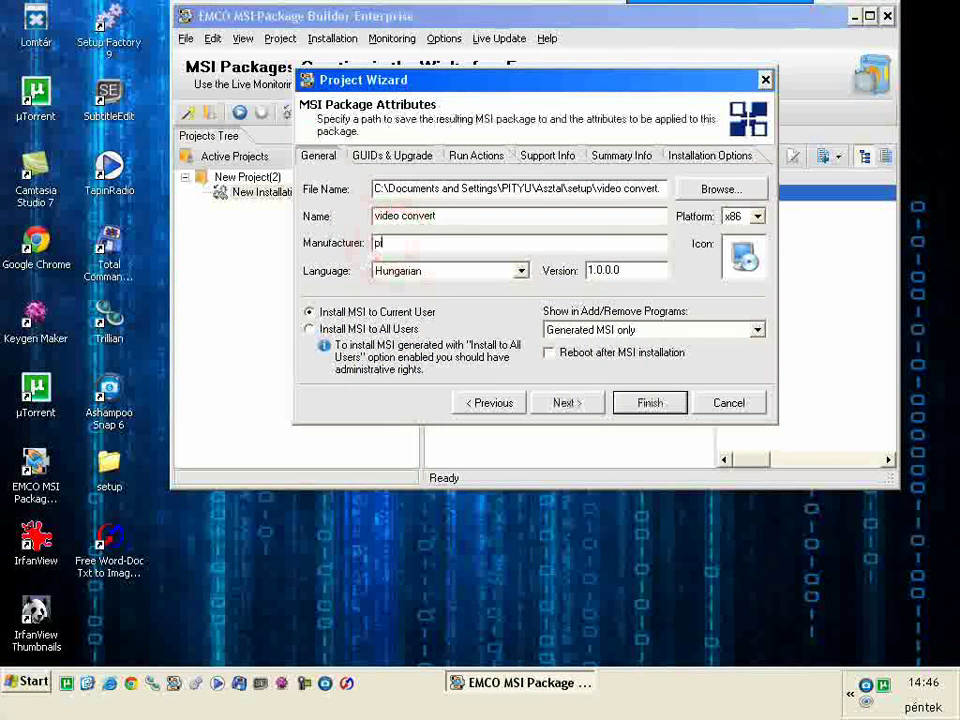
type("tyu")
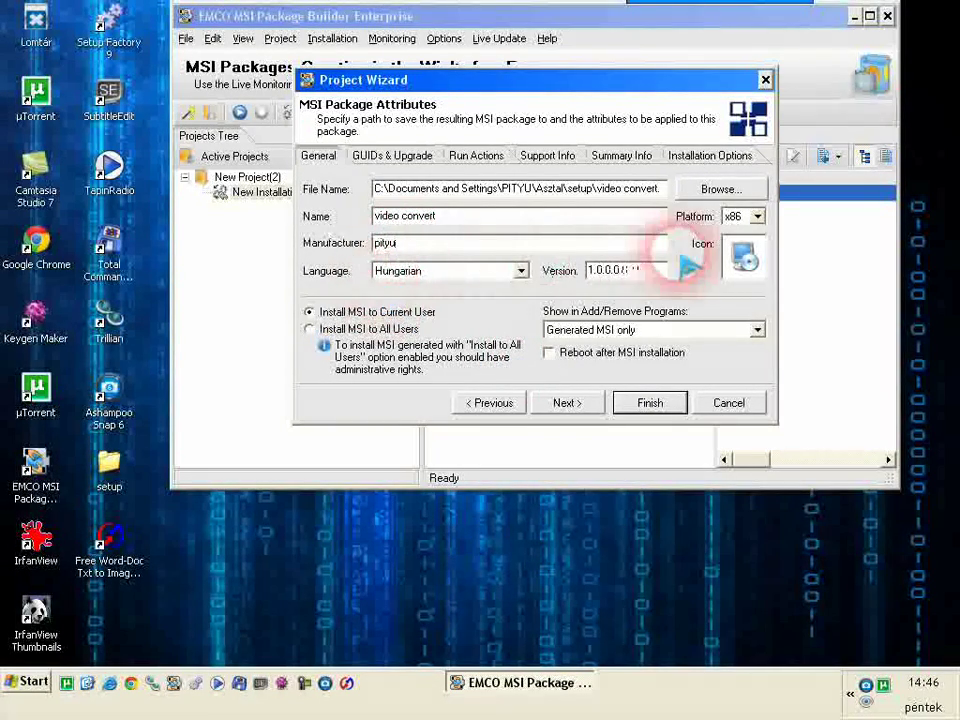
left_click(566, 402)
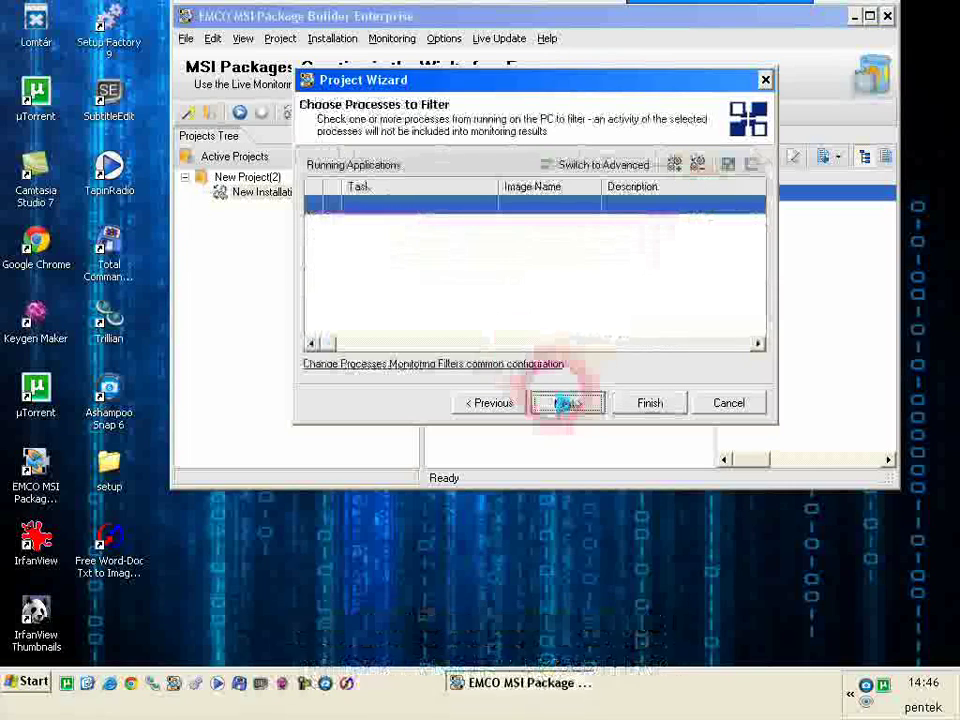
left_click(566, 402)
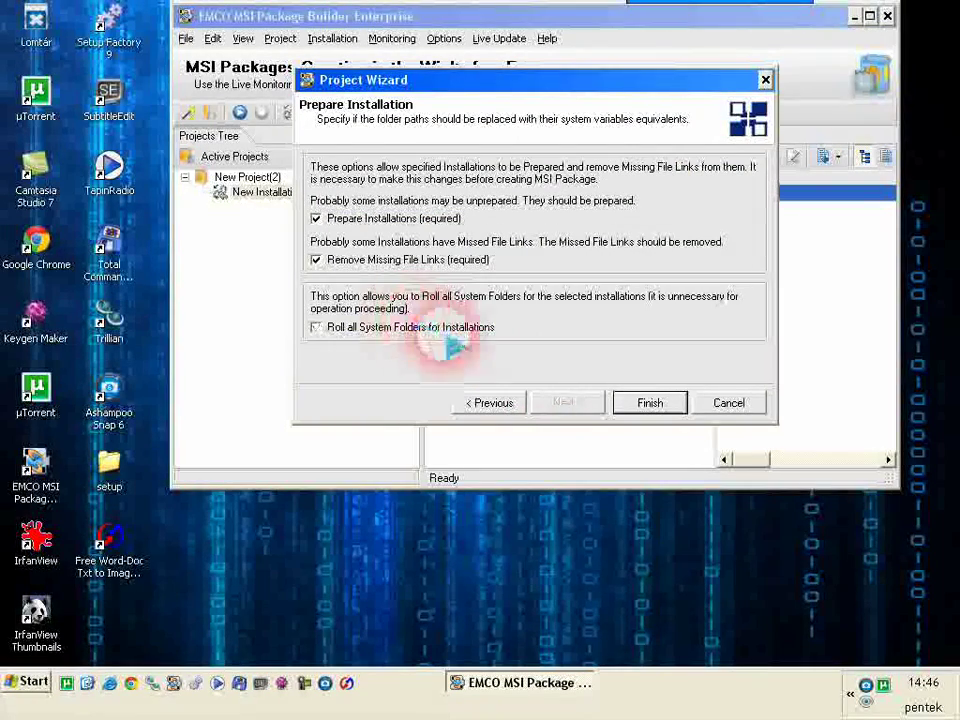
left_click(645, 403)
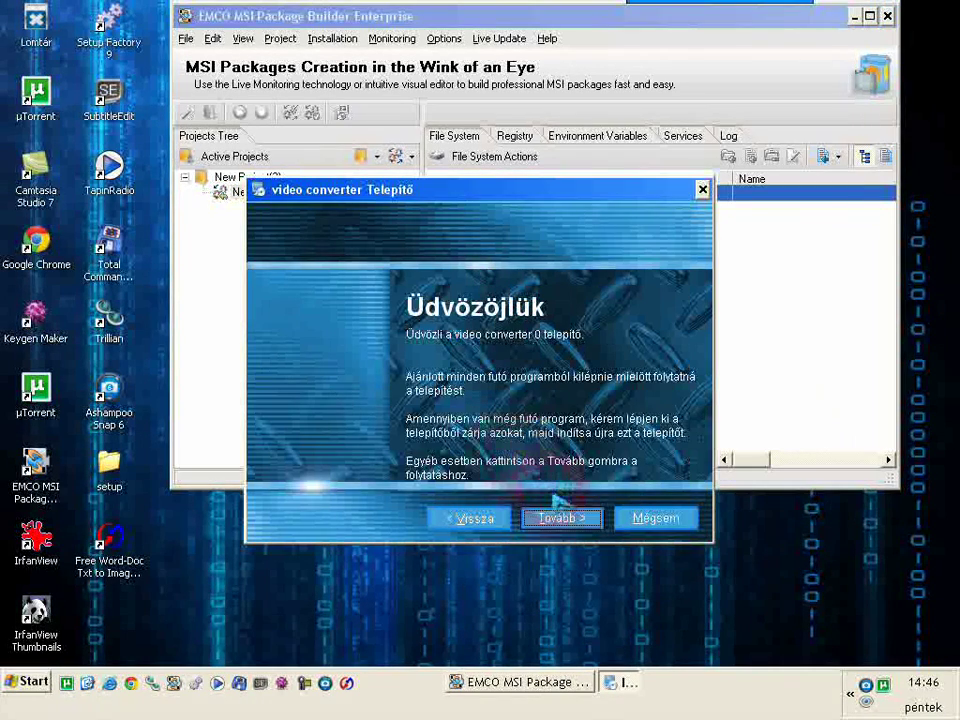
Install video converter with the licence accepted, the default folder C:\Program Files\video converter and default shortcuts, and finish its installer.
left_click(556, 518)
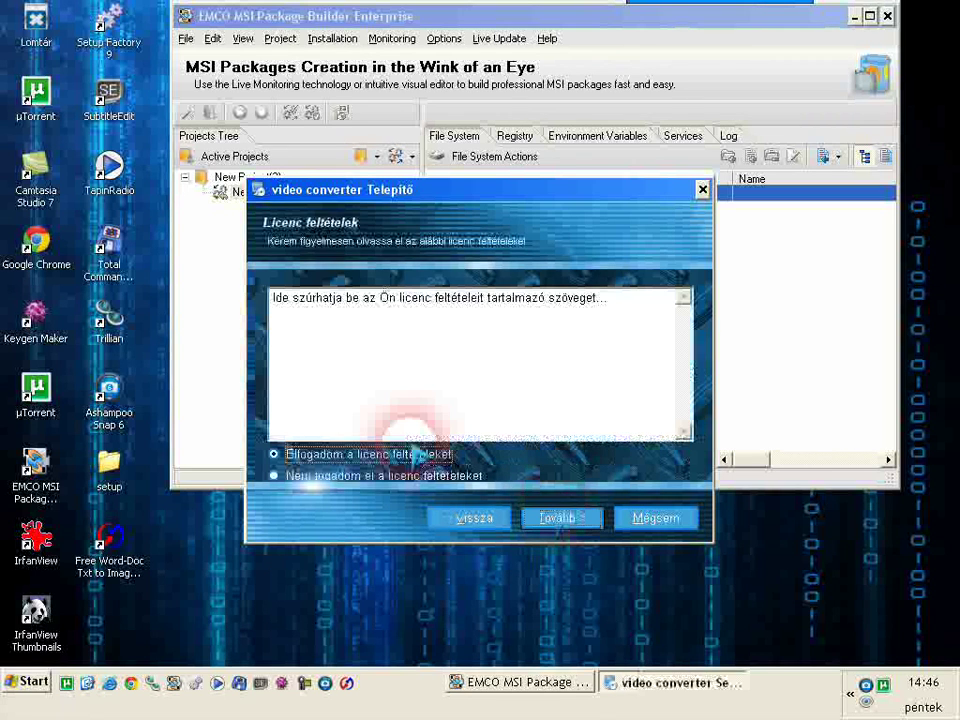
left_click(558, 518)
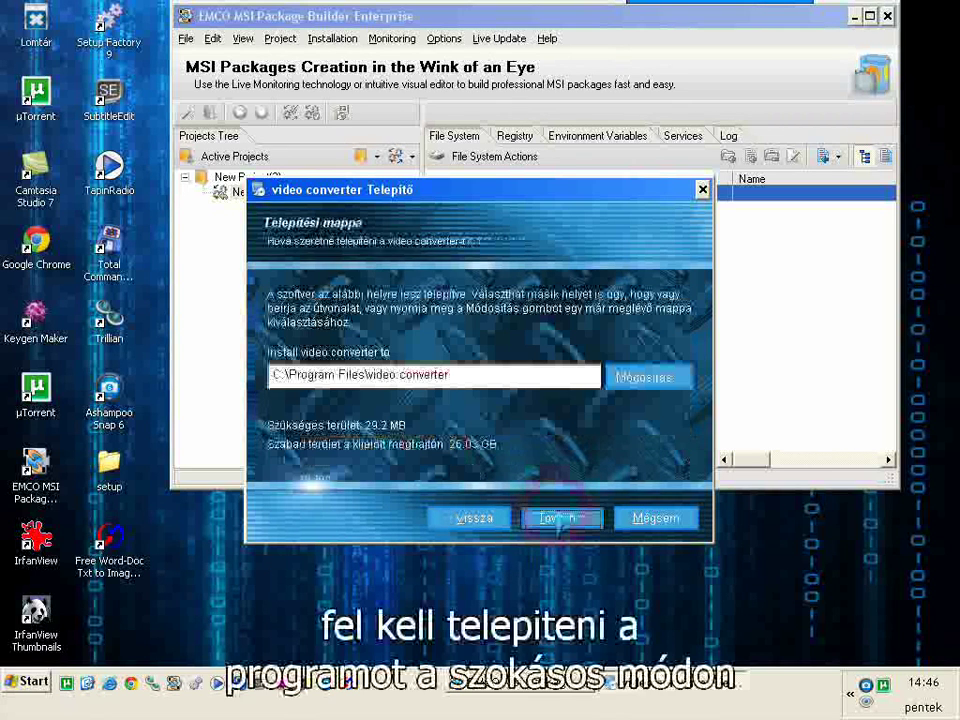
left_click(558, 518)
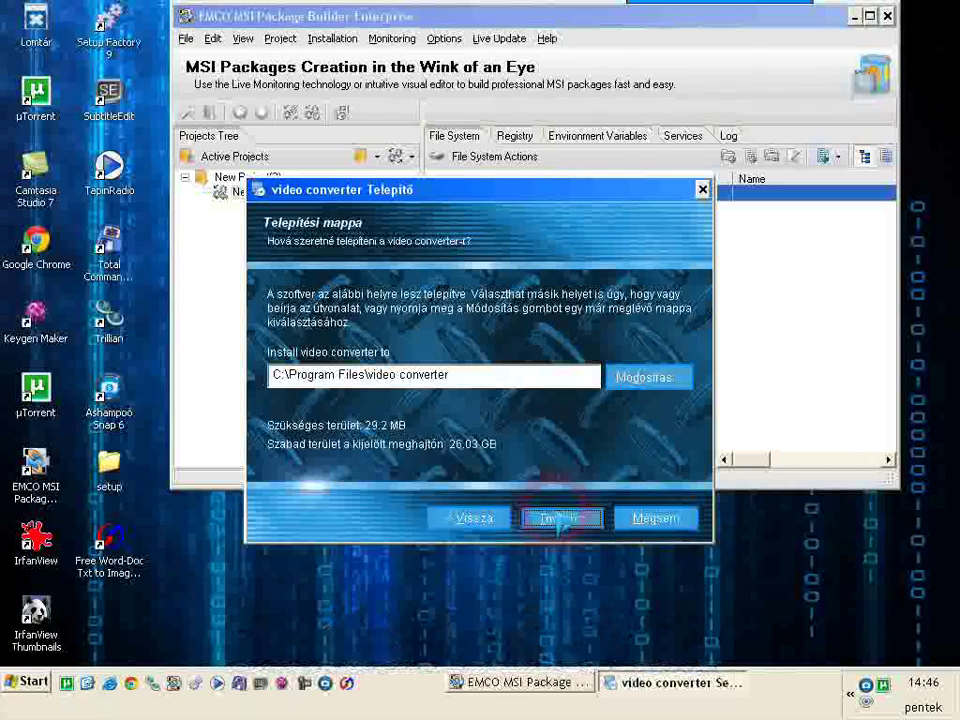
left_click(558, 518)
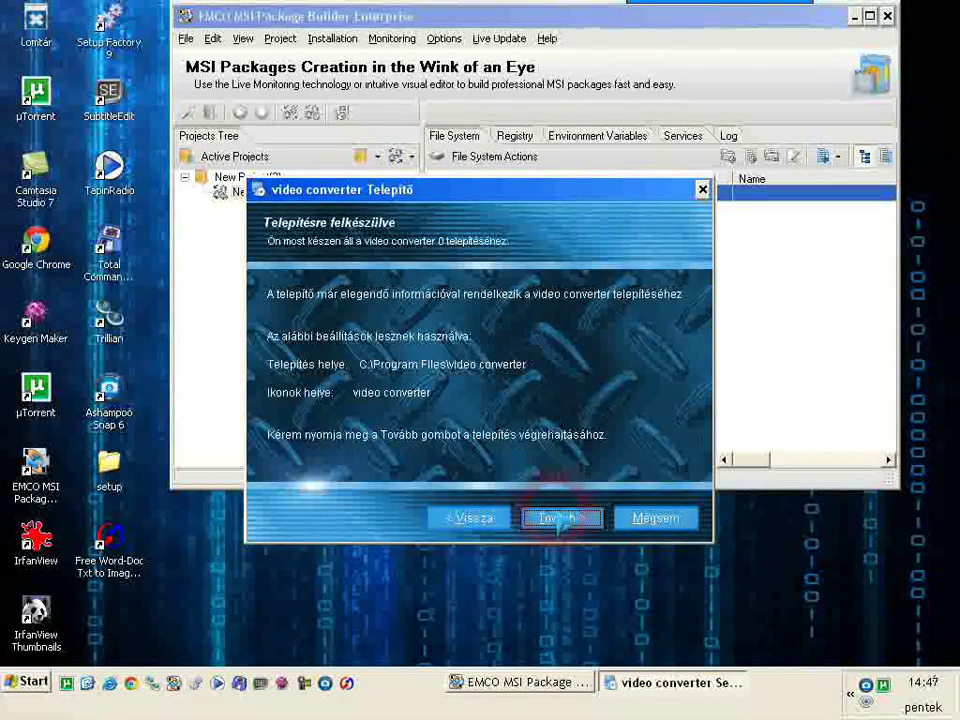
left_click(558, 518)
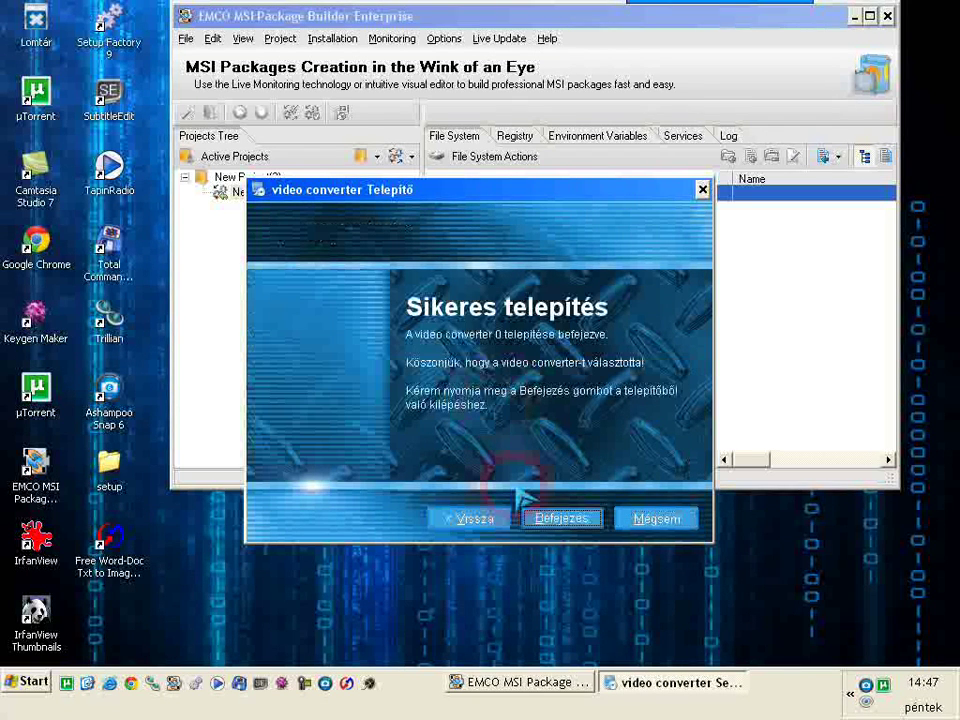
left_click(558, 519)
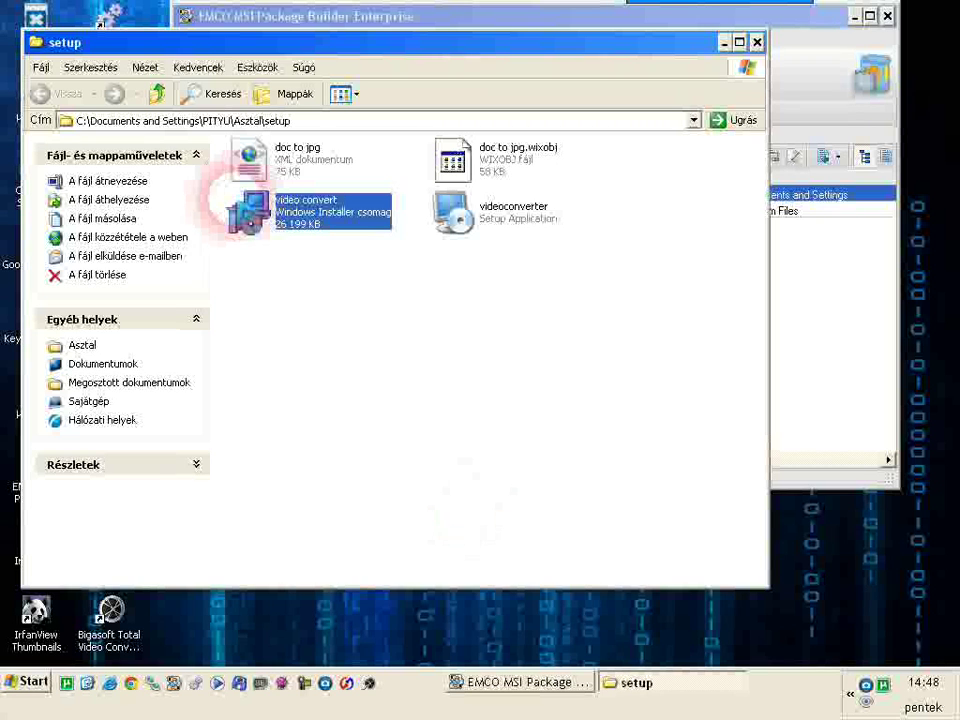
Close the setup folder window.
left_click(757, 41)
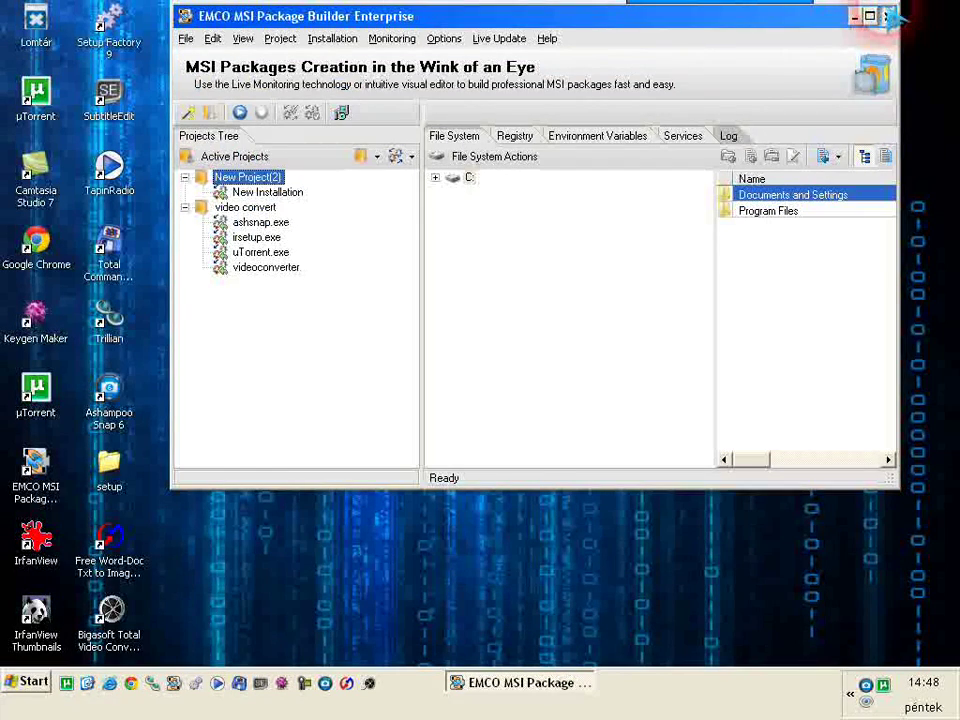
Open the Control Panel's list of installed programs for adding and removing software.
left_click(62, 668)
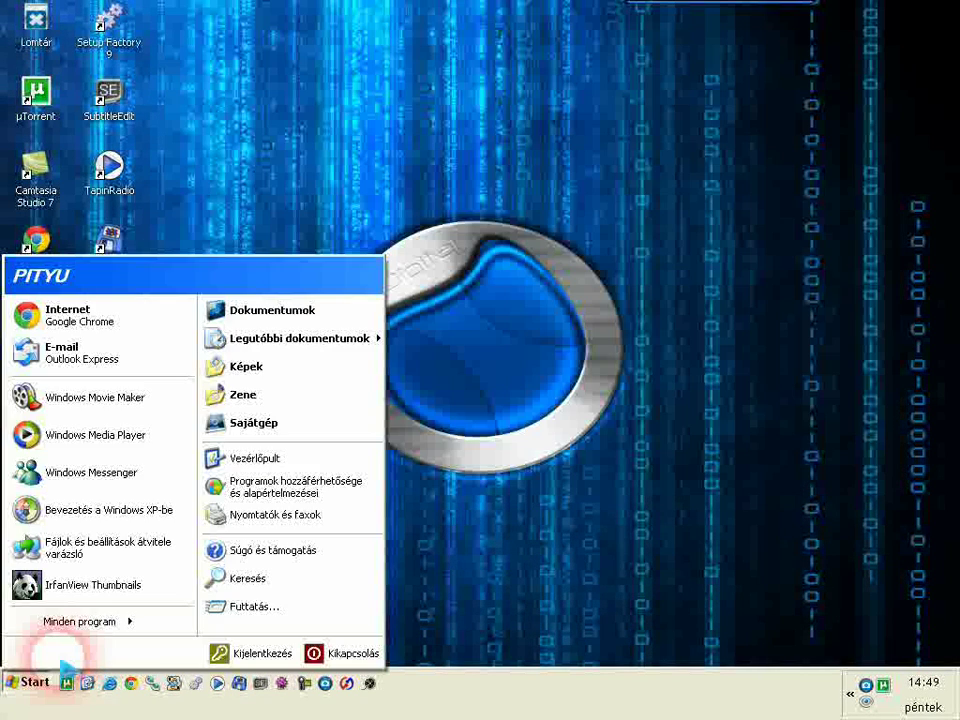
left_click(256, 458)
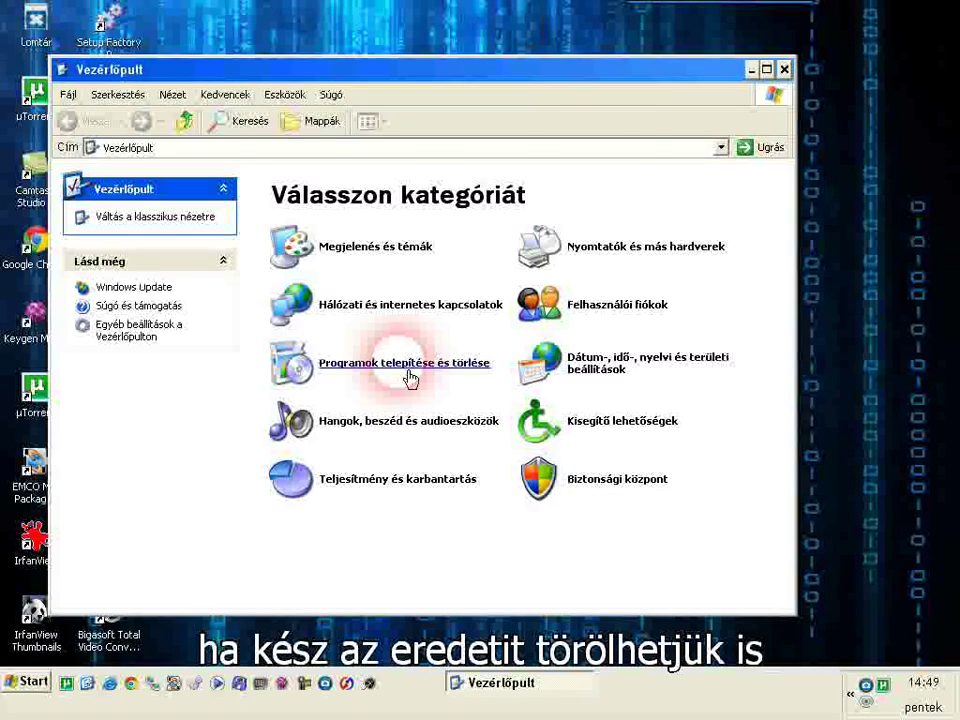
left_click(410, 364)
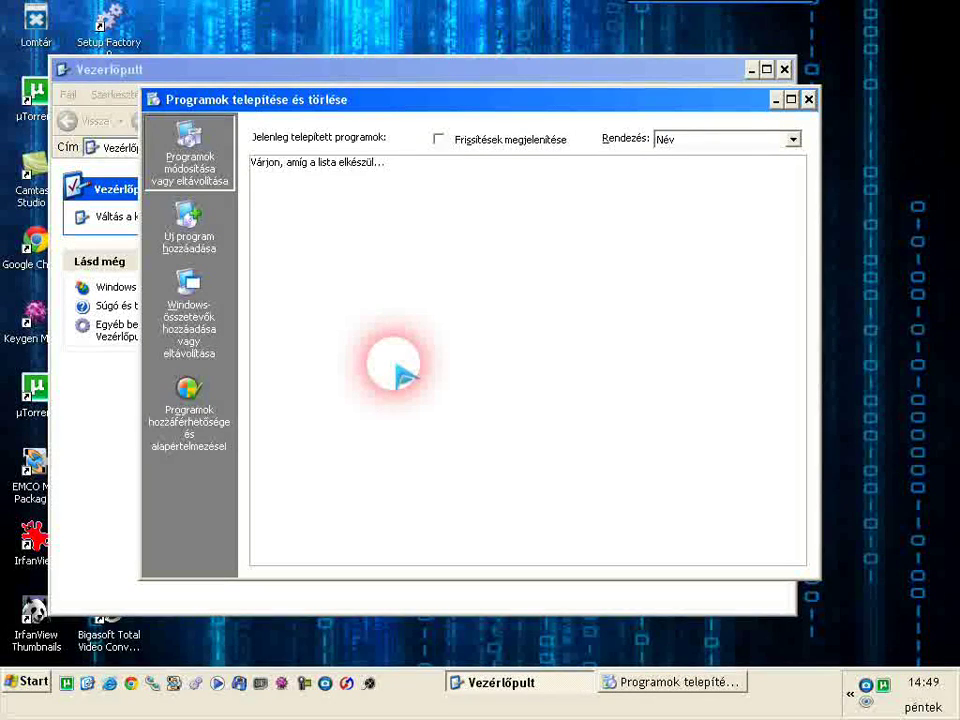
Uninstall video converter, finish its uninstaller, and close the installed programs list and the Control Panel.
scroll(403, 375, "down", 10)
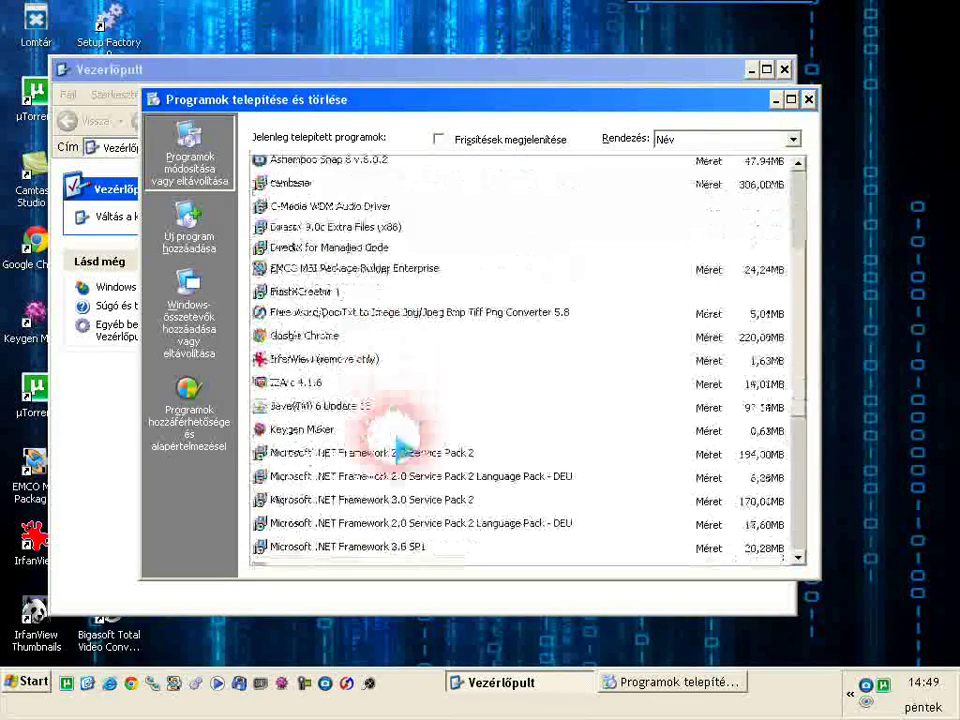
left_click(312, 558)
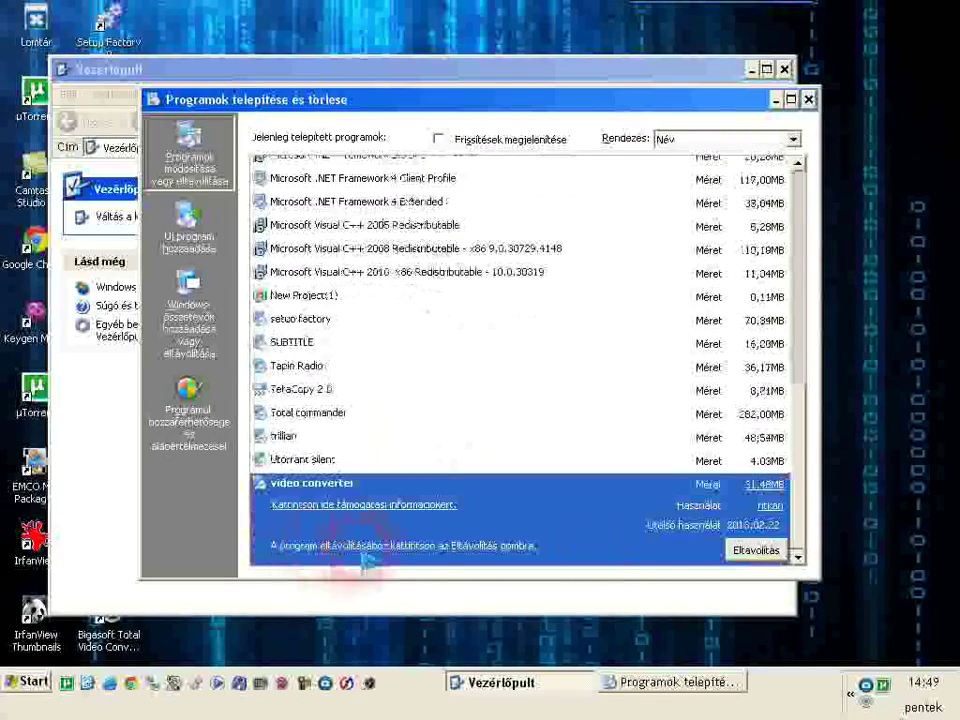
left_click(756, 551)
left_click(540, 473)
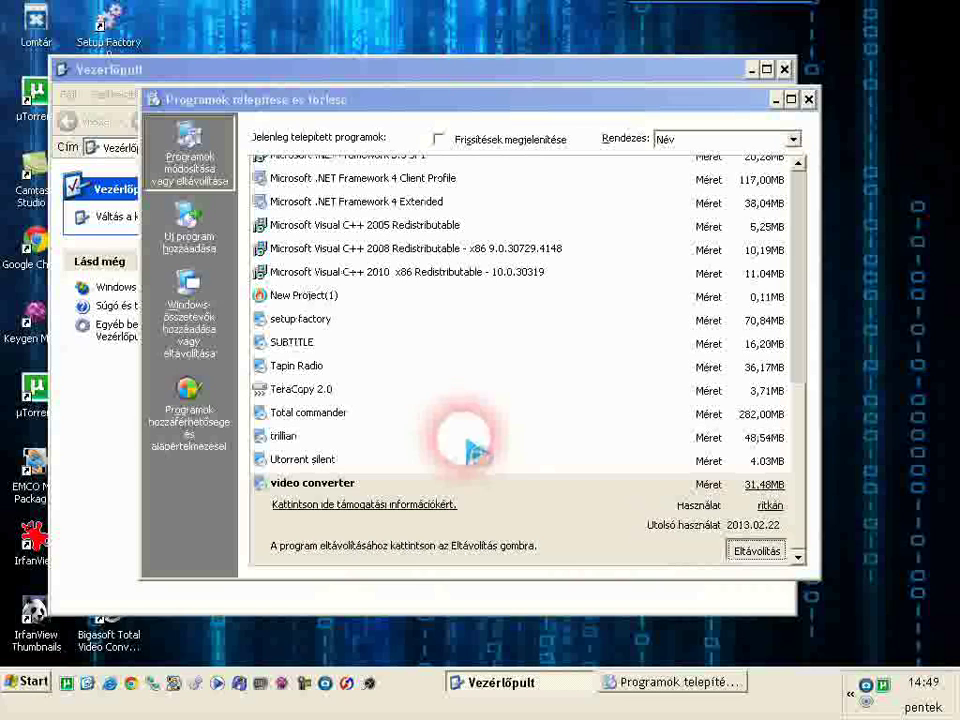
left_click(543, 521)
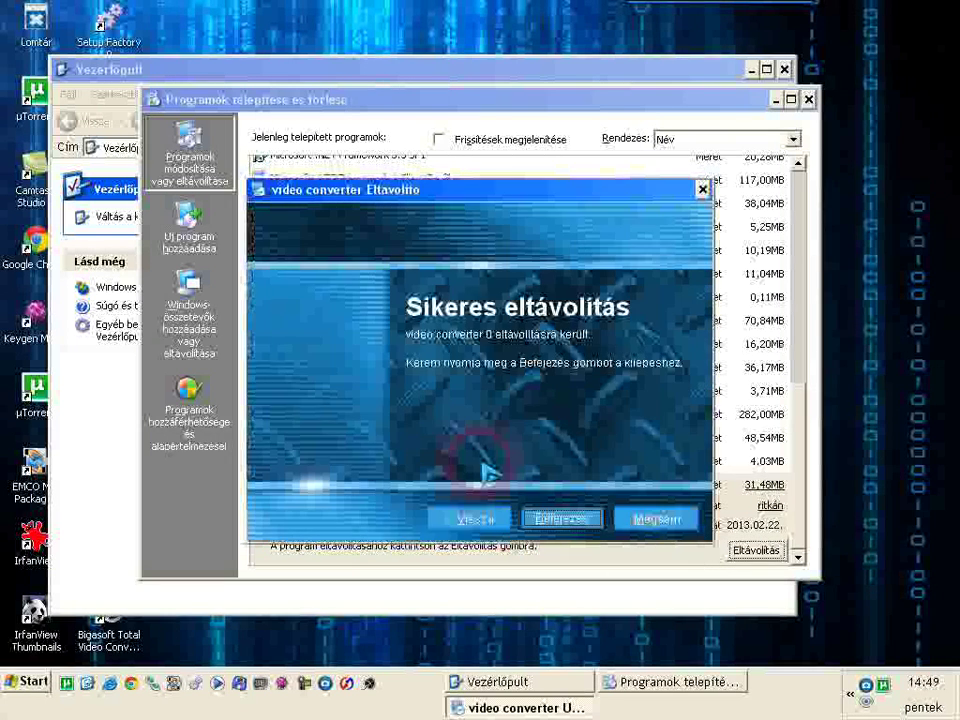
left_click(561, 518)
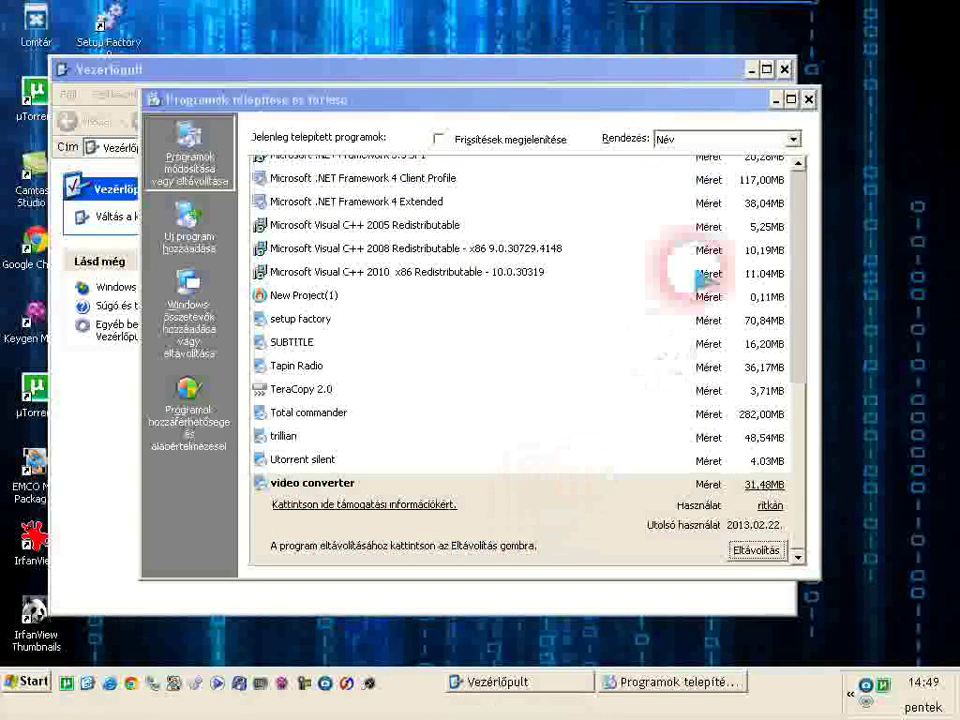
left_click(809, 99)
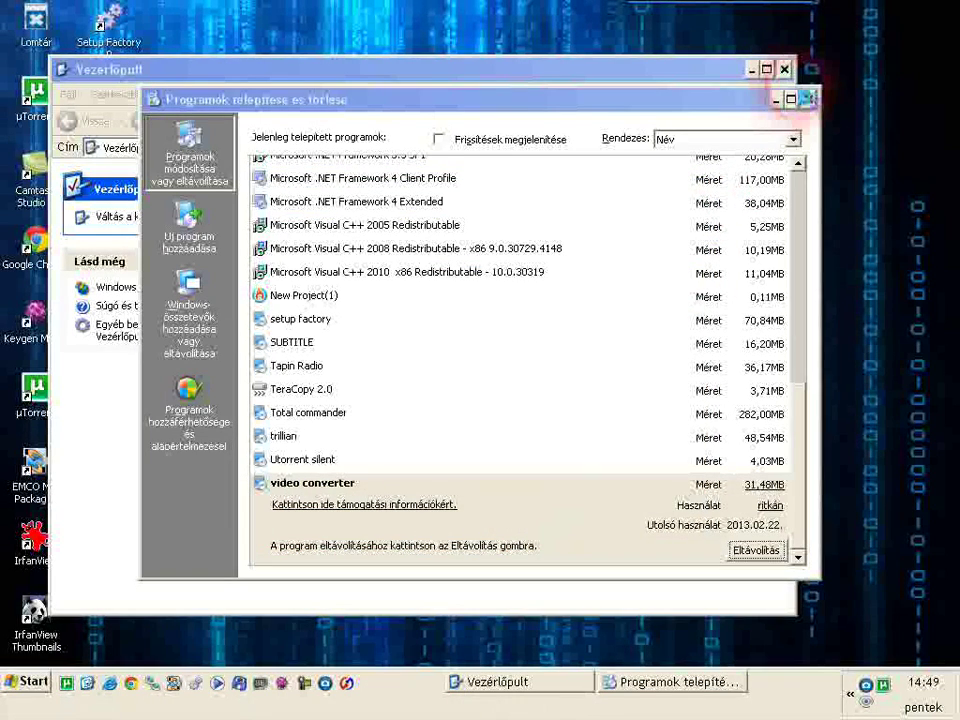
left_click(787, 70)
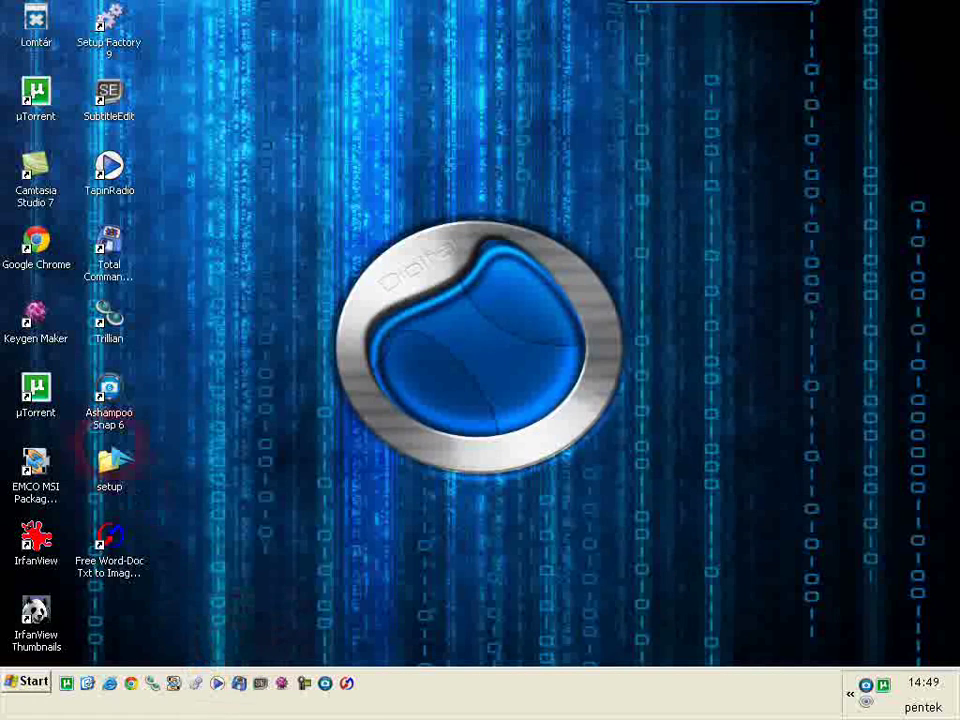
Run the video convert Windows Installer package from the desktop's setup folder and minimize the folder window.
double_click(110, 462)
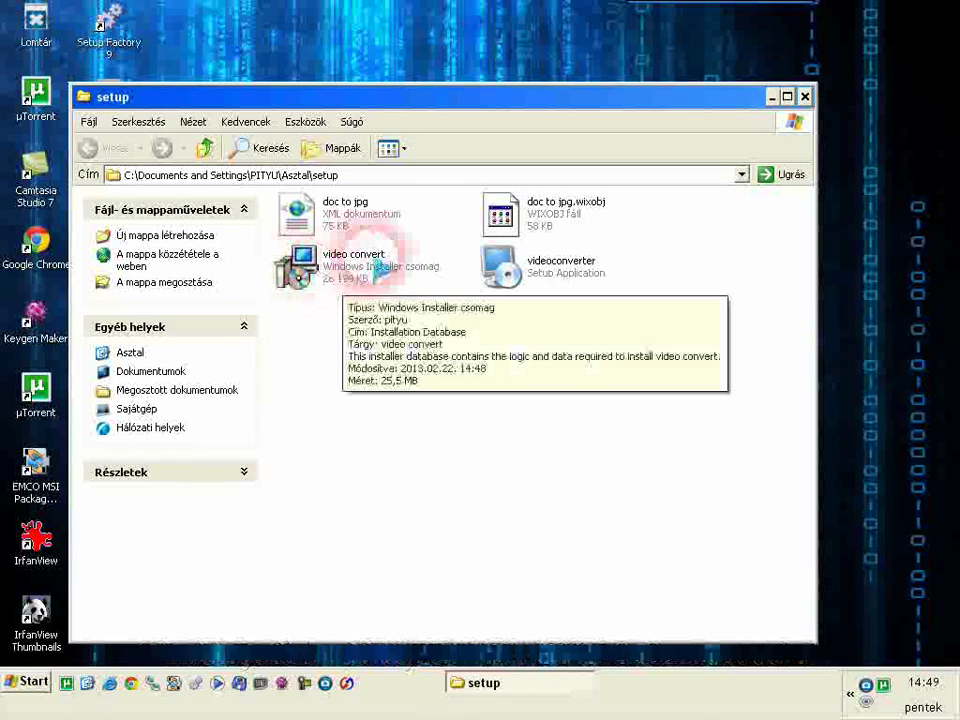
left_click(302, 268)
double_click(302, 268)
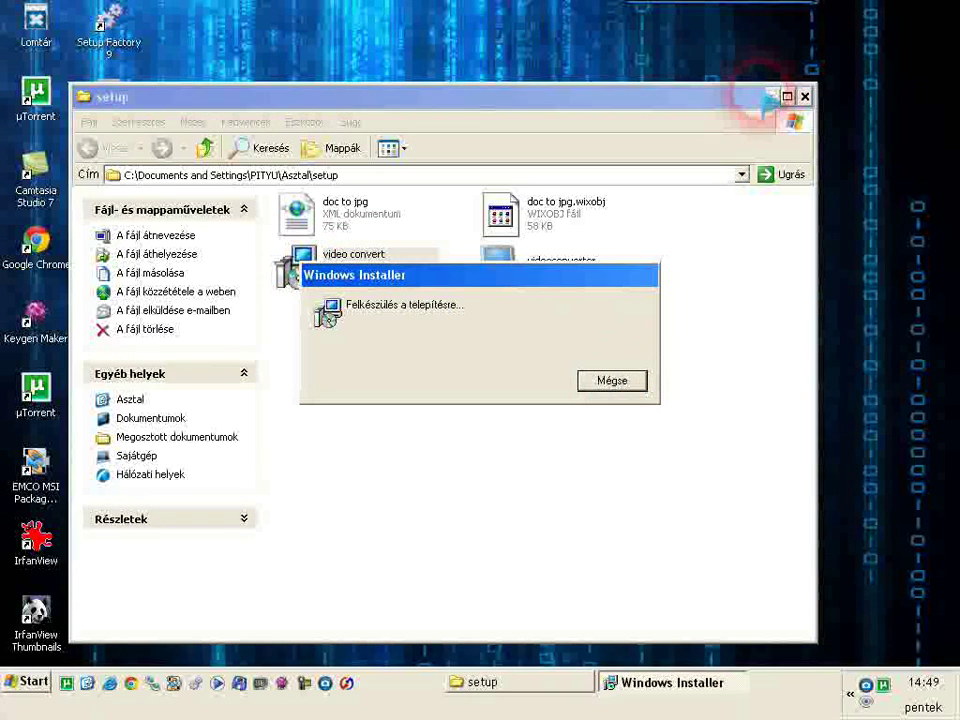
left_click(773, 97)
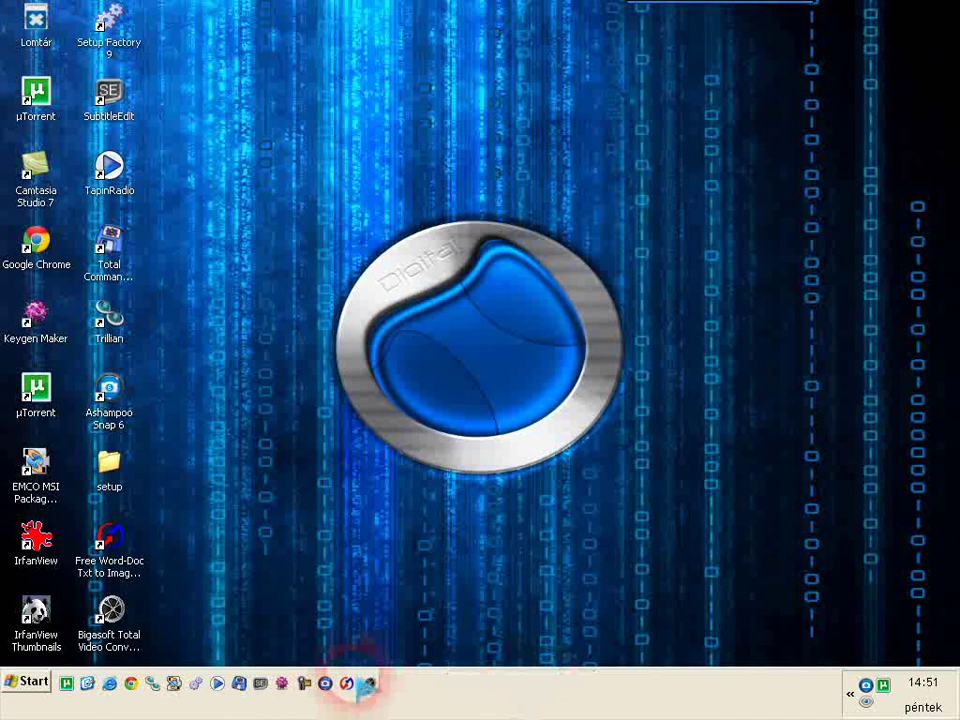
Launch the reinstalled Bigasoft Total Video Converter to check that it runs, and close it.
left_click(346, 683)
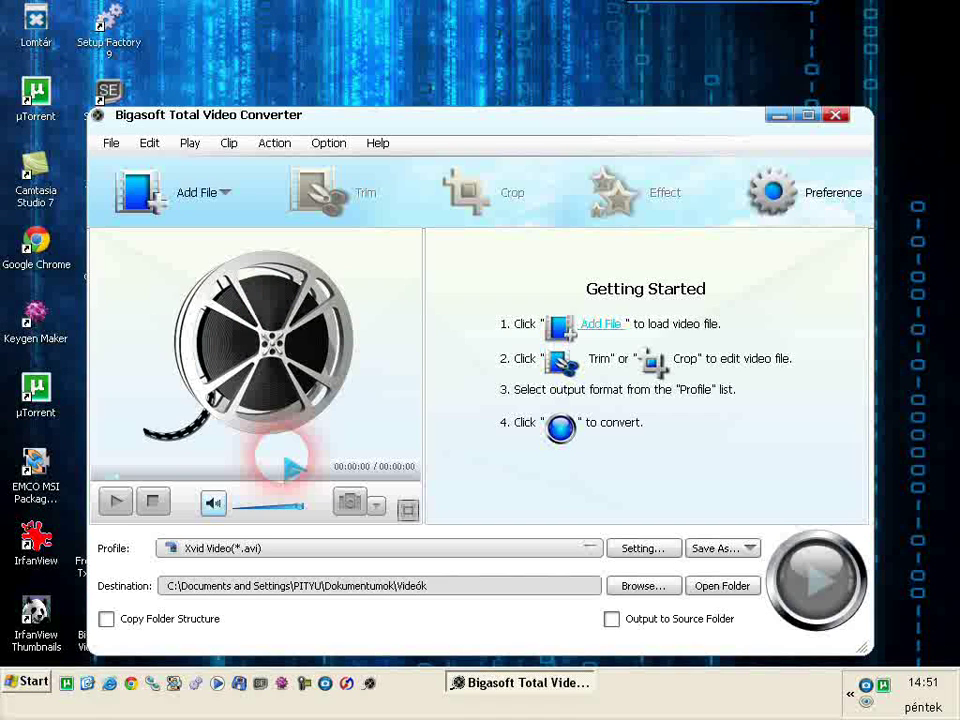
left_click(838, 117)
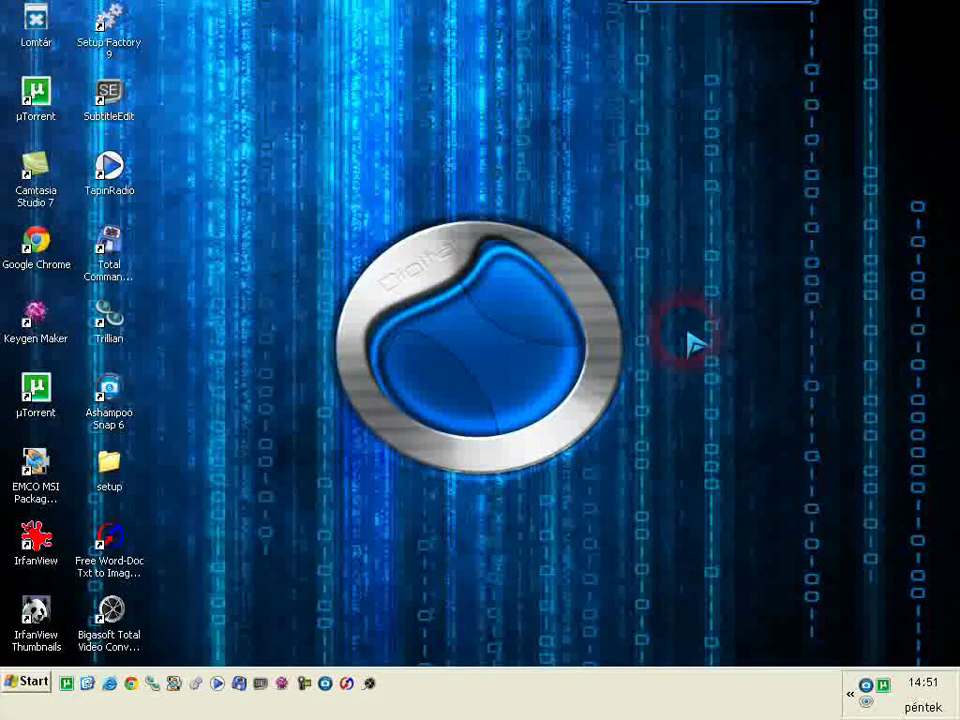